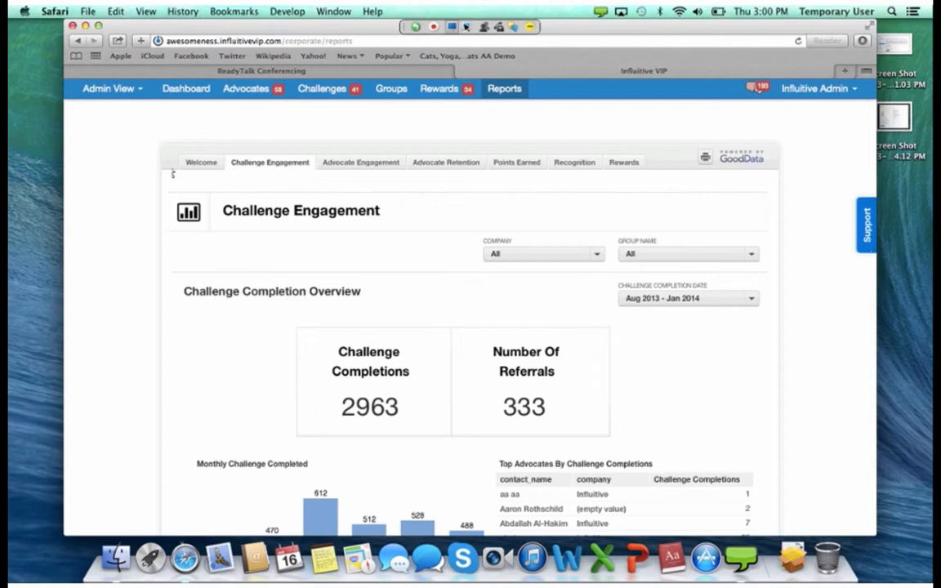
# - View the company filter's choices, then examine the completion and engagement-rate charts throughout the Challenge Engagement report
pyautogui.click(600, 258)
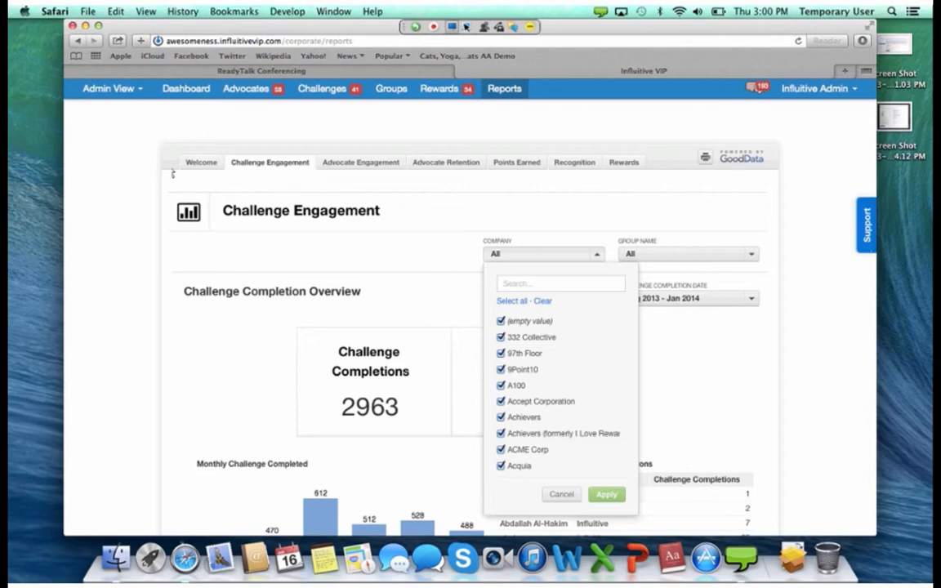
pyautogui.click(172, 174)
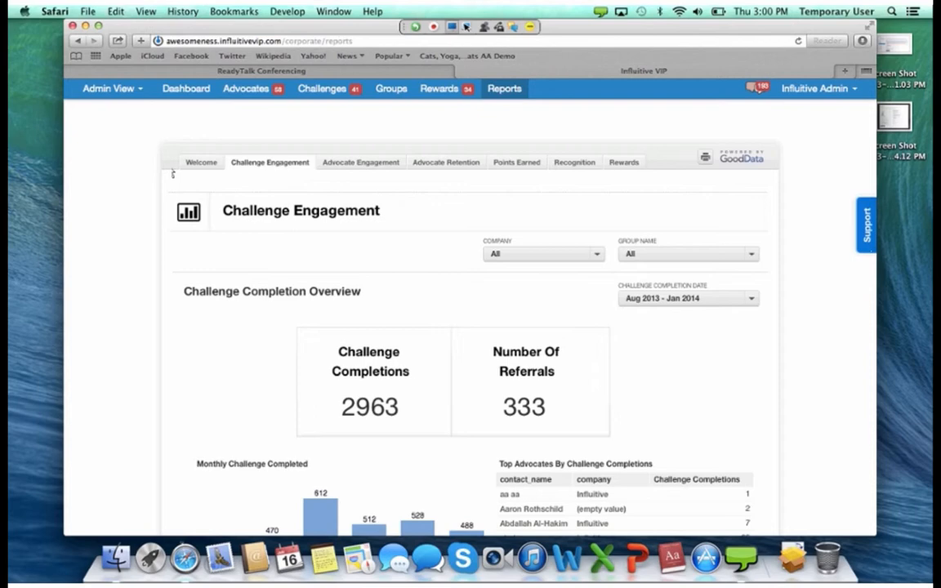
pyautogui.scroll(-1, 172, 173)
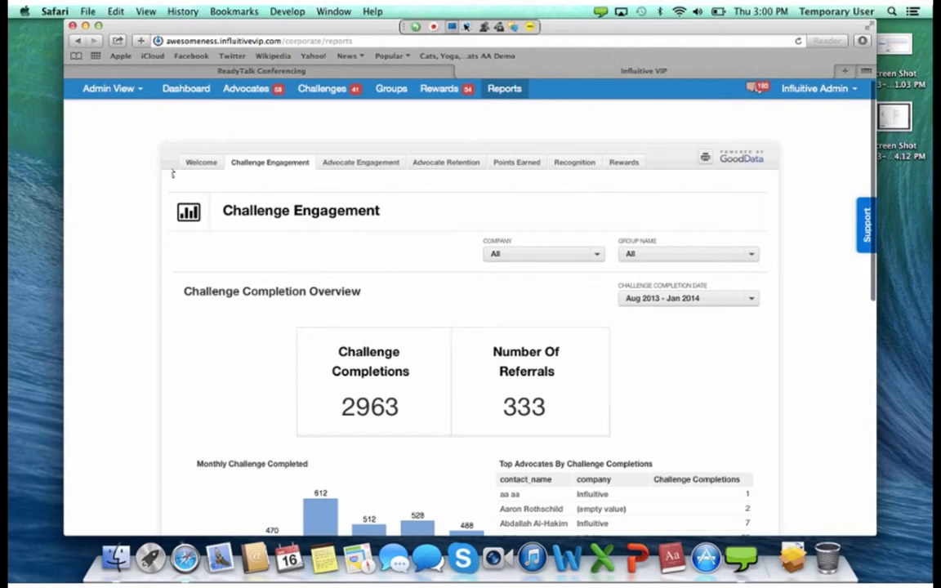
pyautogui.scroll(-3, 172, 173)
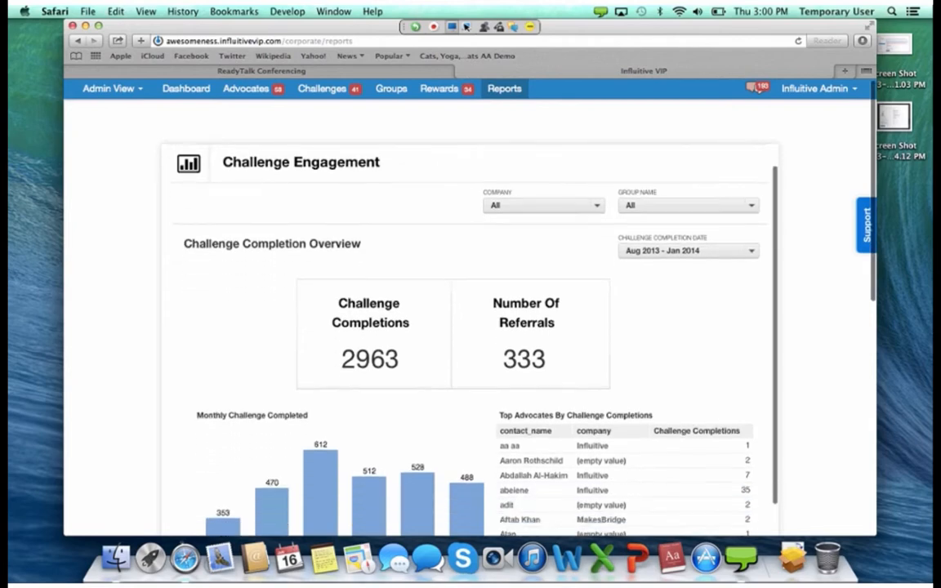
pyautogui.scroll(-5, 469, 335)
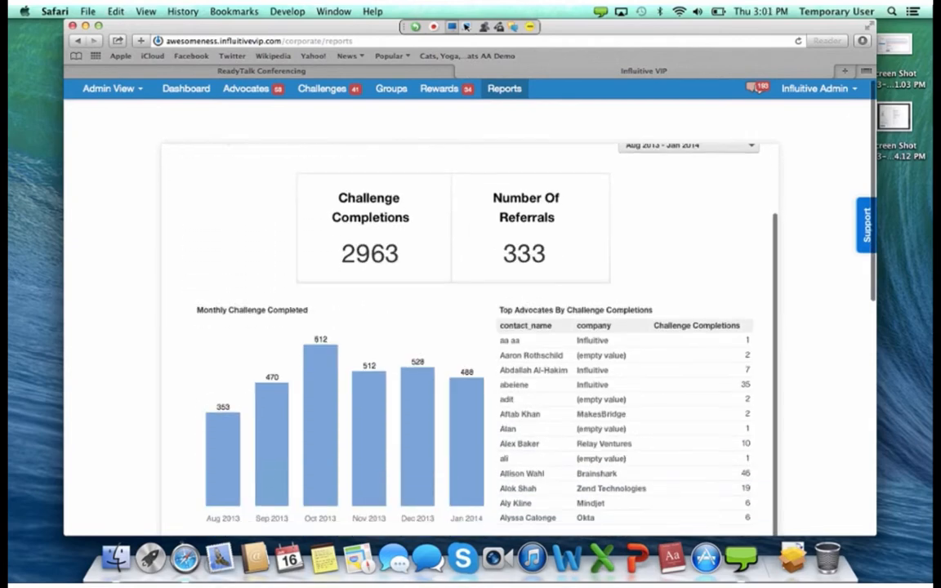
pyautogui.scroll(-15, 469, 335)
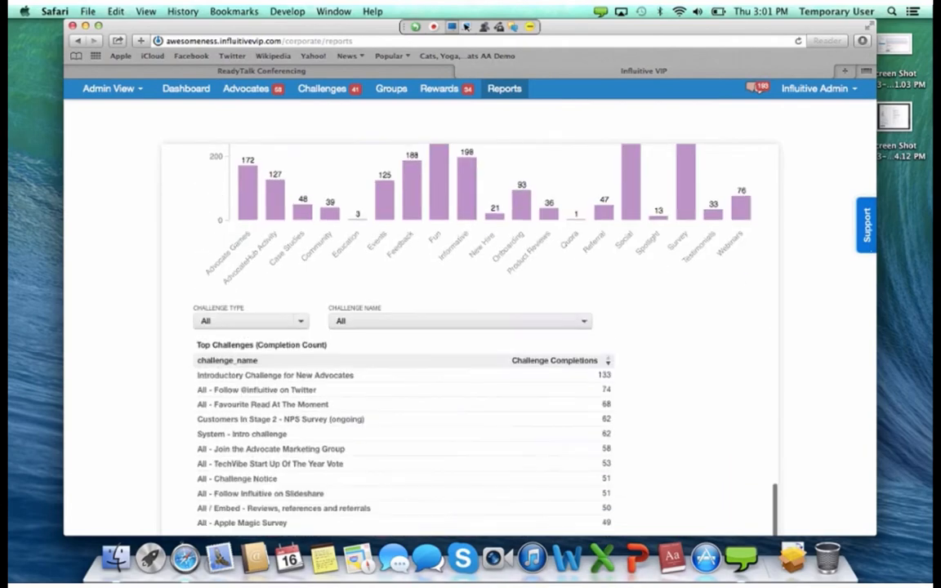
pyautogui.scroll(-10, 469, 335)
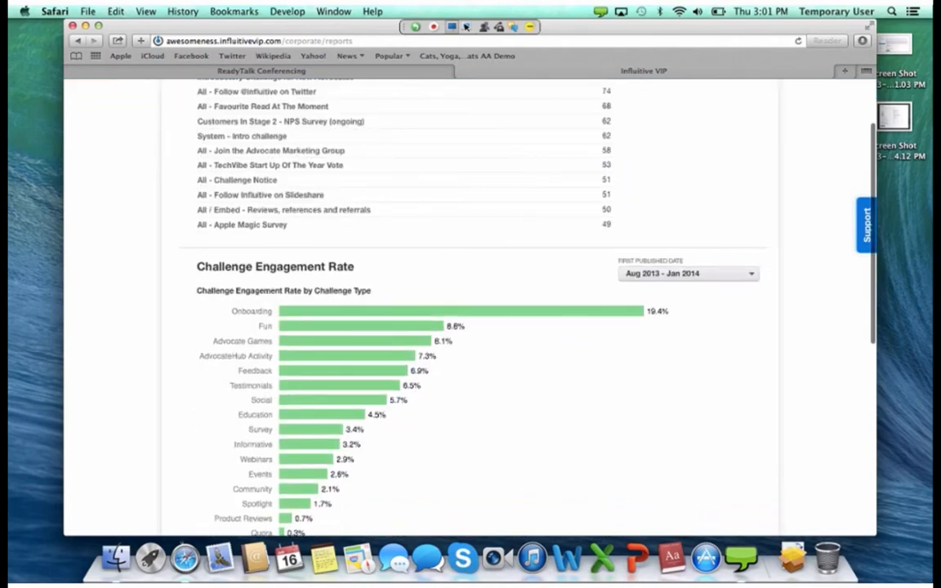
pyautogui.scroll(20, 469, 335)
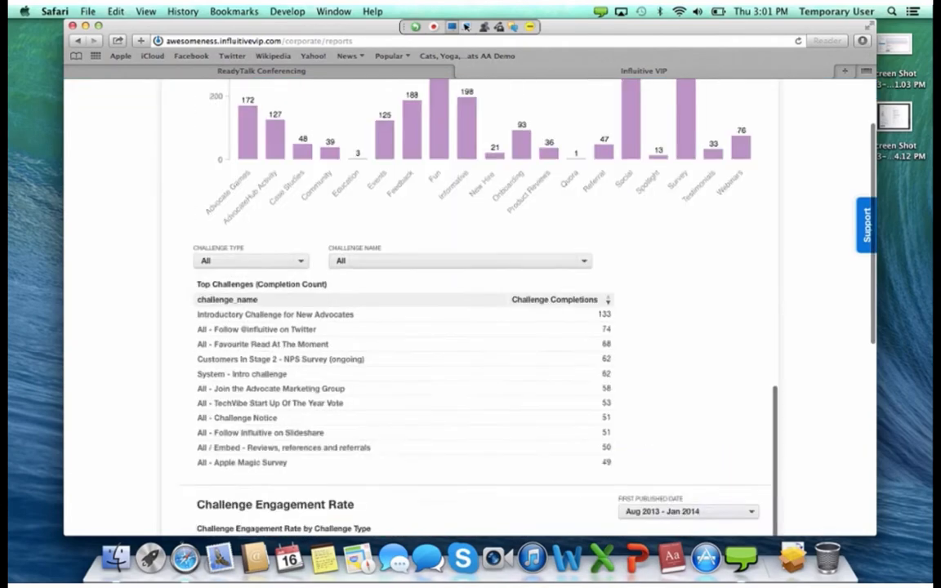
pyautogui.scroll(13, 469, 335)
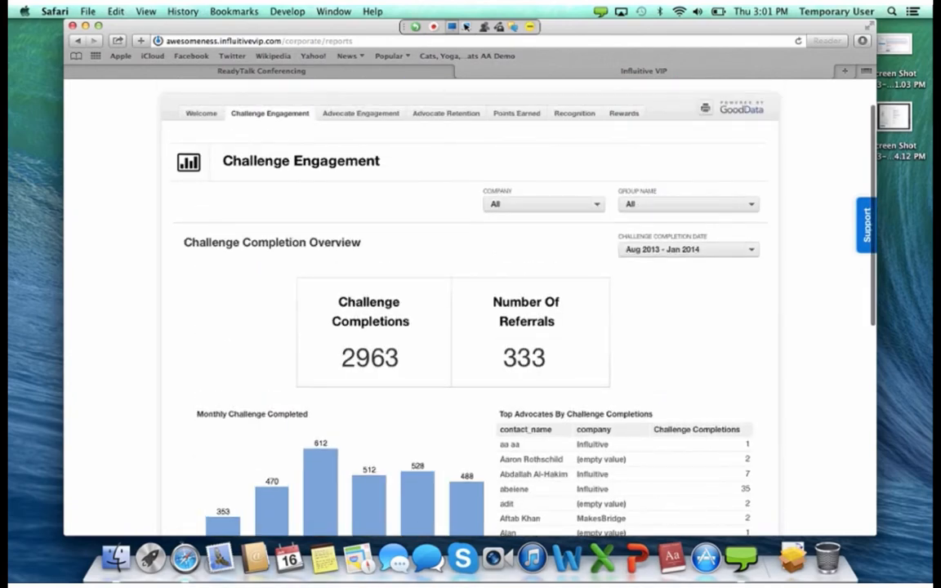
pyautogui.scroll(-14, 469, 335)
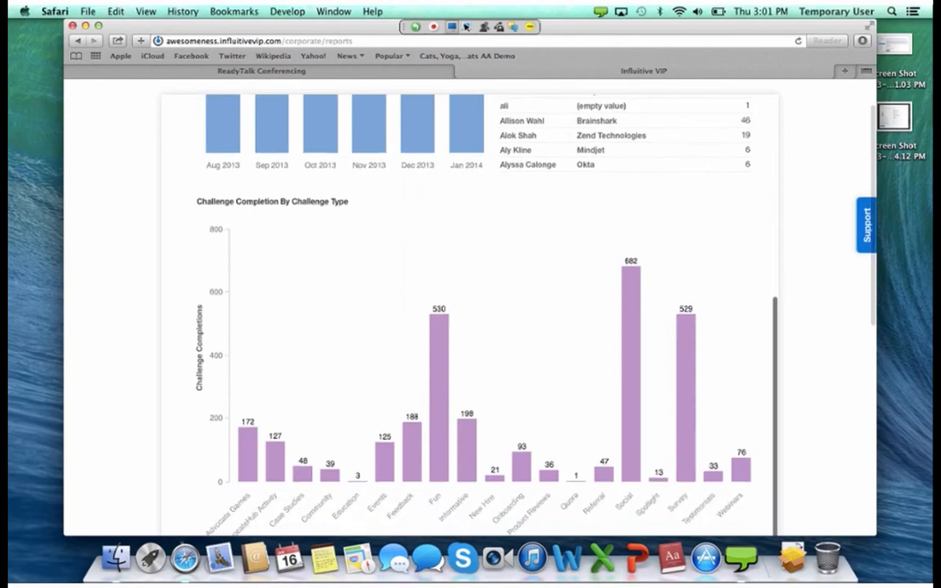
pyautogui.scroll(-17, 469, 335)
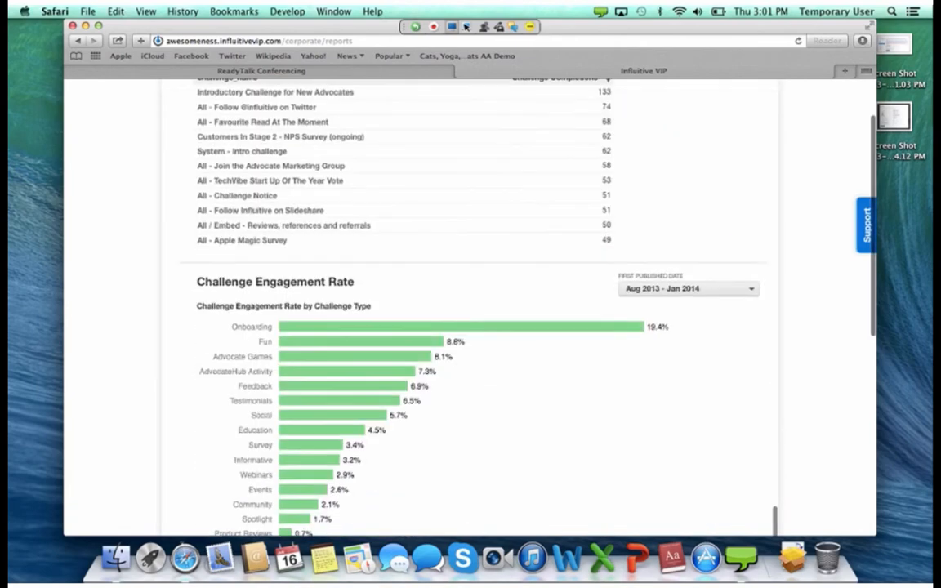
pyautogui.scroll(-7, 469, 335)
pyautogui.scroll(18, 469, 335)
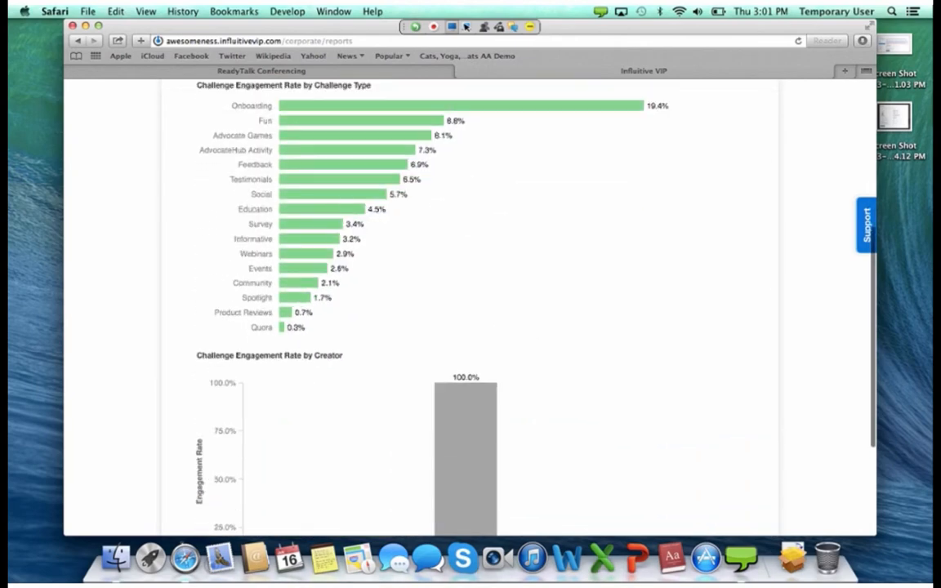
pyautogui.scroll(19, 469, 335)
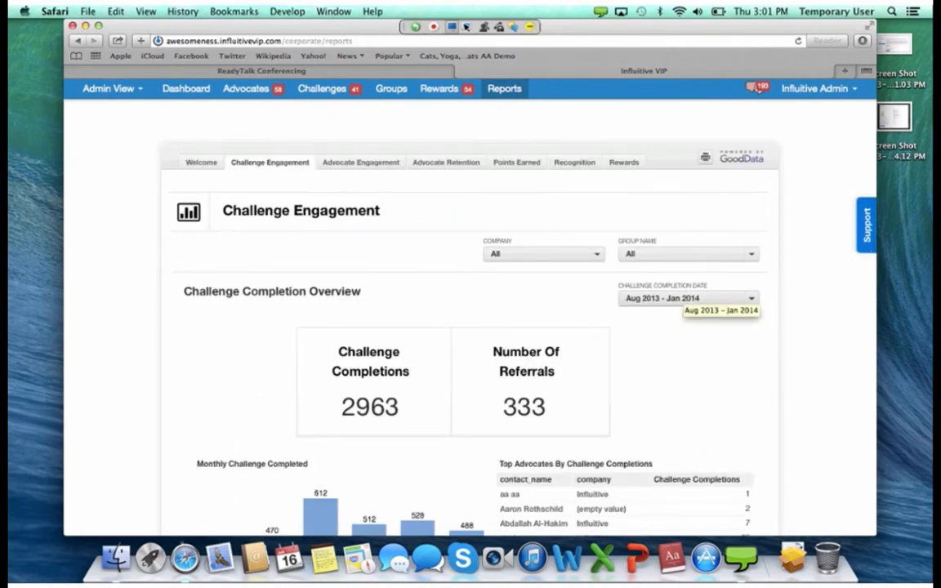
# - Filter the Challenge Engagement report to the company 9Point10 only
pyautogui.click(543, 254)
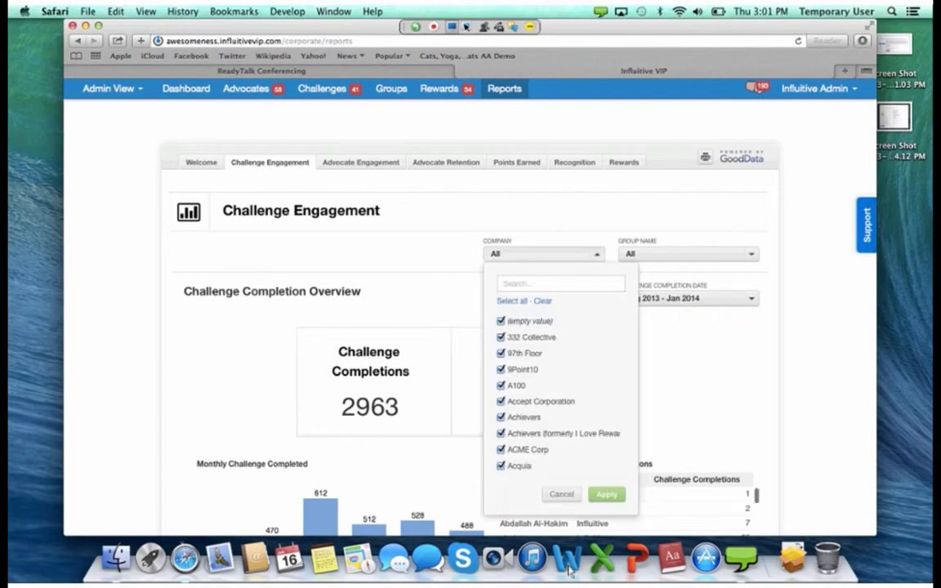
pyautogui.click(501, 321)
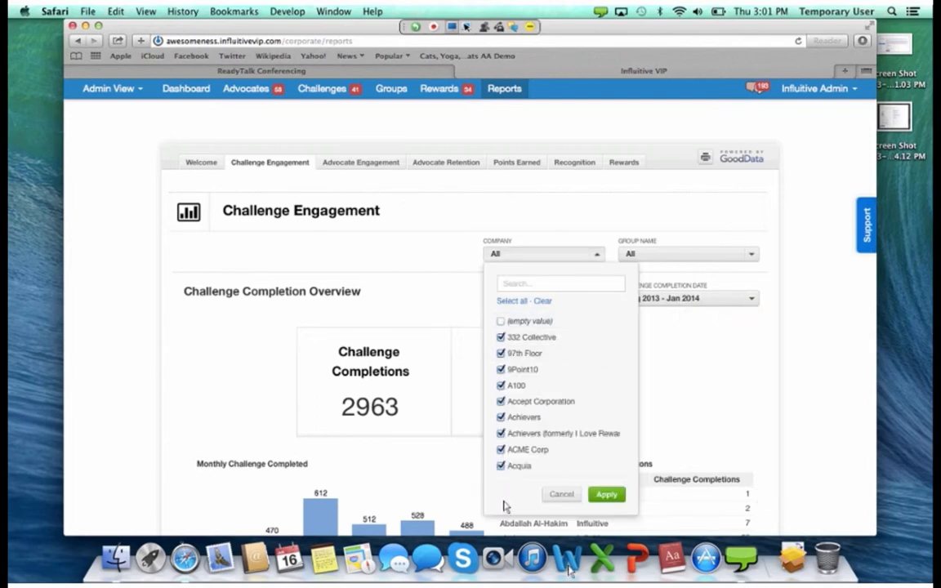
pyautogui.click(543, 301)
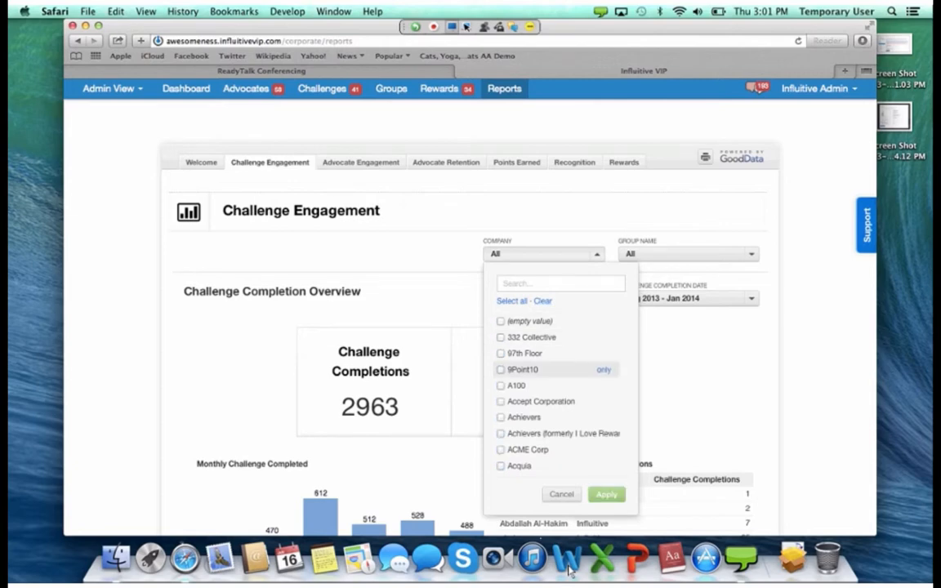
pyautogui.click(501, 369)
pyautogui.click(606, 494)
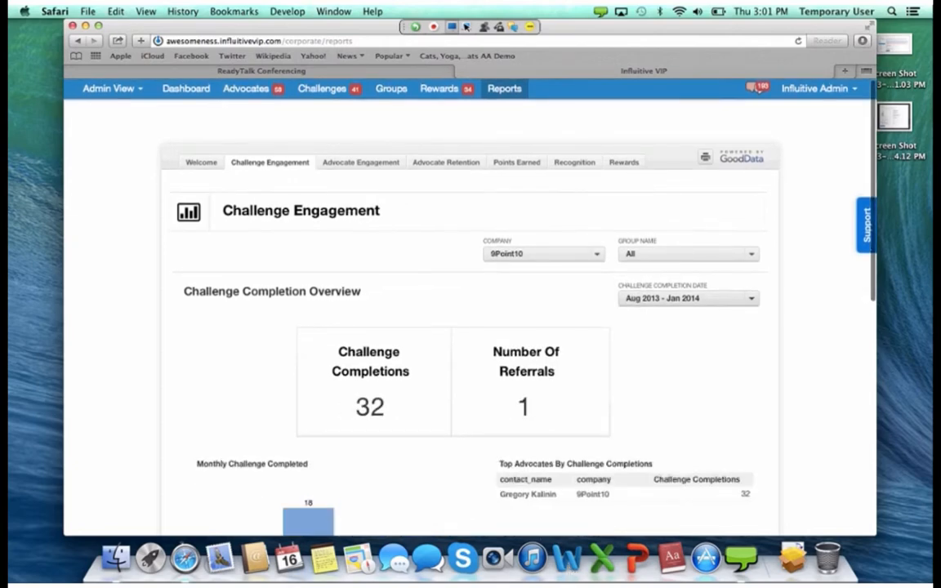
# - Limit the challenge completion date range to January 2014
pyautogui.click(689, 299)
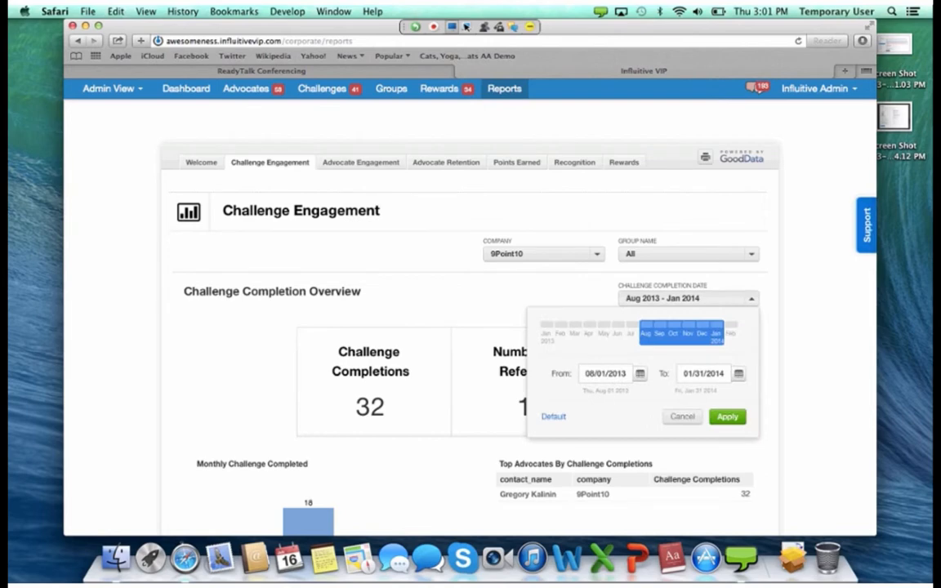
pyautogui.click(716, 333)
pyautogui.click(727, 416)
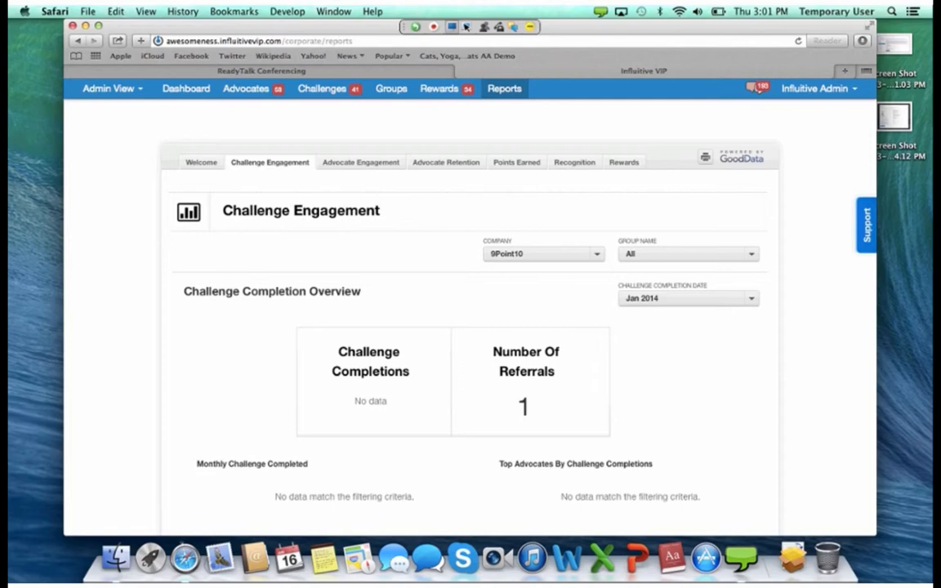
pyautogui.click(544, 254)
pyautogui.click(542, 302)
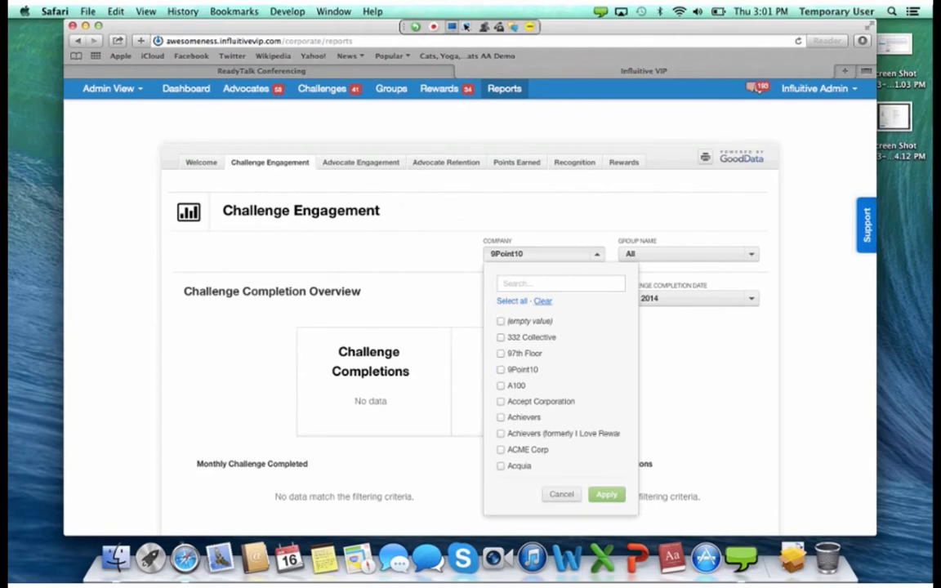
pyautogui.click(561, 283)
pyautogui.write('emplo')
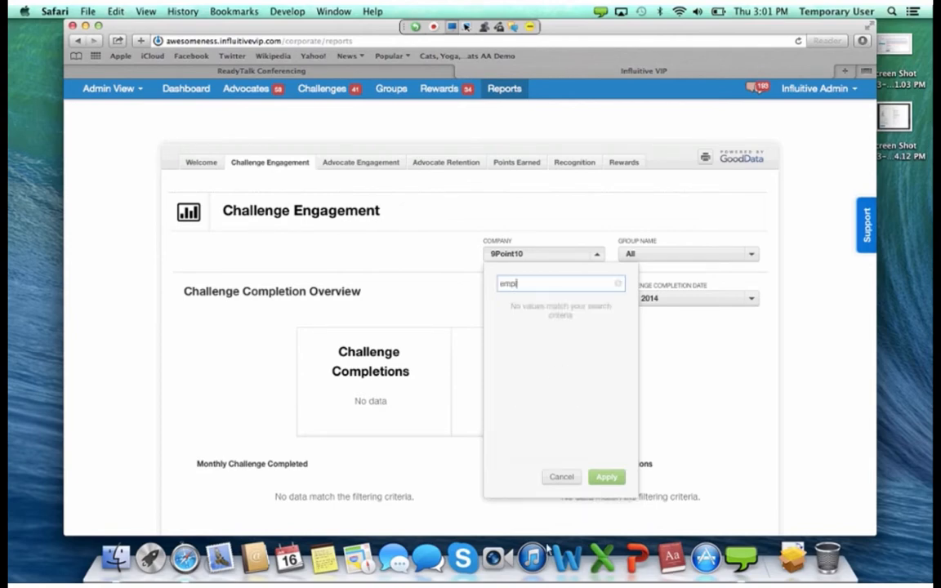
pyautogui.press('BackSpace')
pyautogui.press('BackSpace')
pyautogui.press('BackSpace')
pyautogui.press('BackSpace')
pyautogui.press('BackSpace')
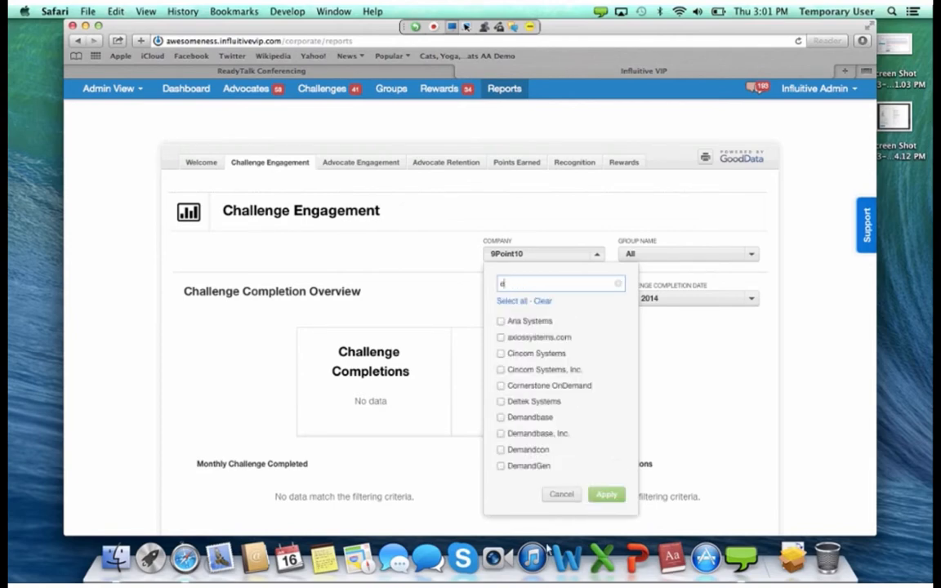
pyautogui.write('inf')
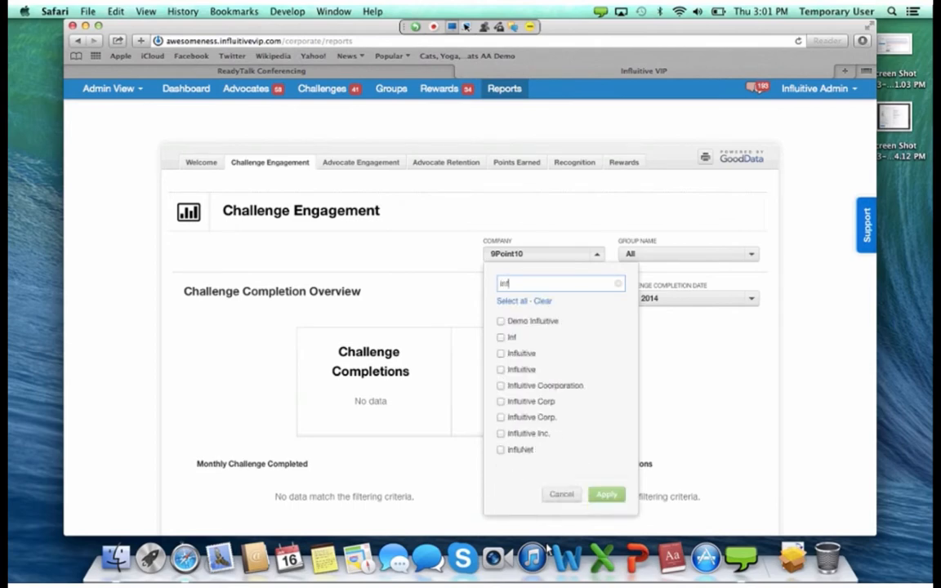
pyautogui.press('BackSpace')
pyautogui.press('BackSpace')
pyautogui.press('BackSpace')
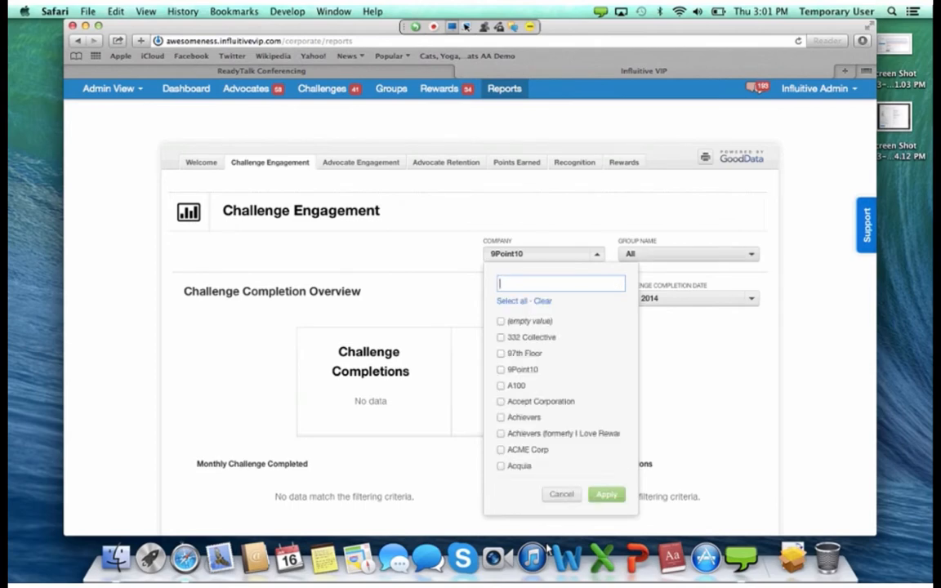
# - Search the group name filter for "in" and restrict the report to the Influitive Employees (NEW) group only
pyautogui.click(686, 253)
pyautogui.click(678, 301)
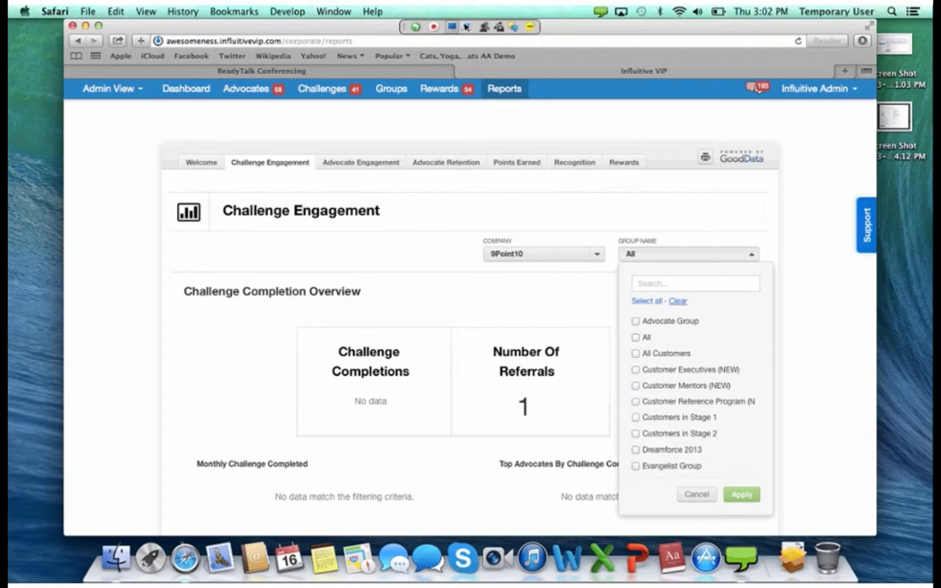
pyautogui.click(694, 284)
pyautogui.write('in')
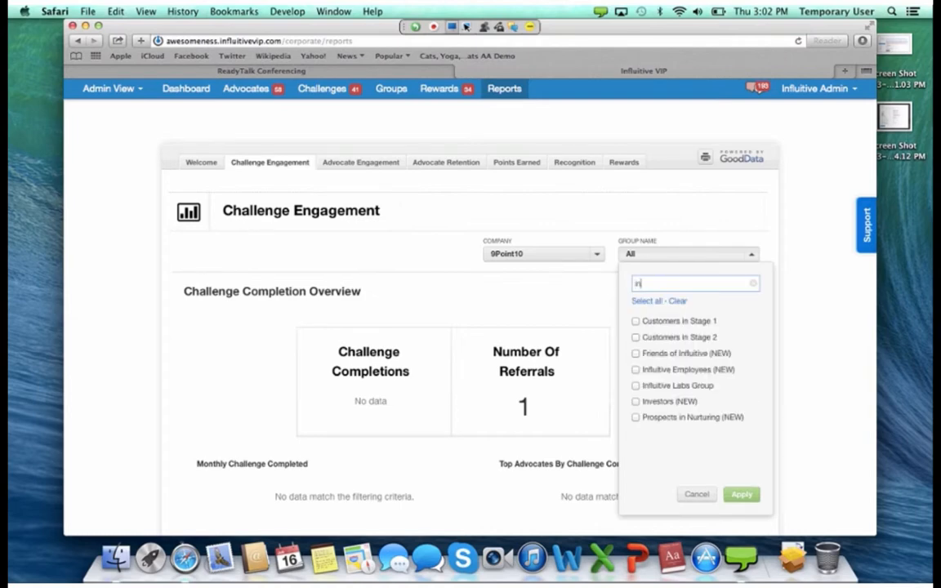
pyautogui.click(678, 369)
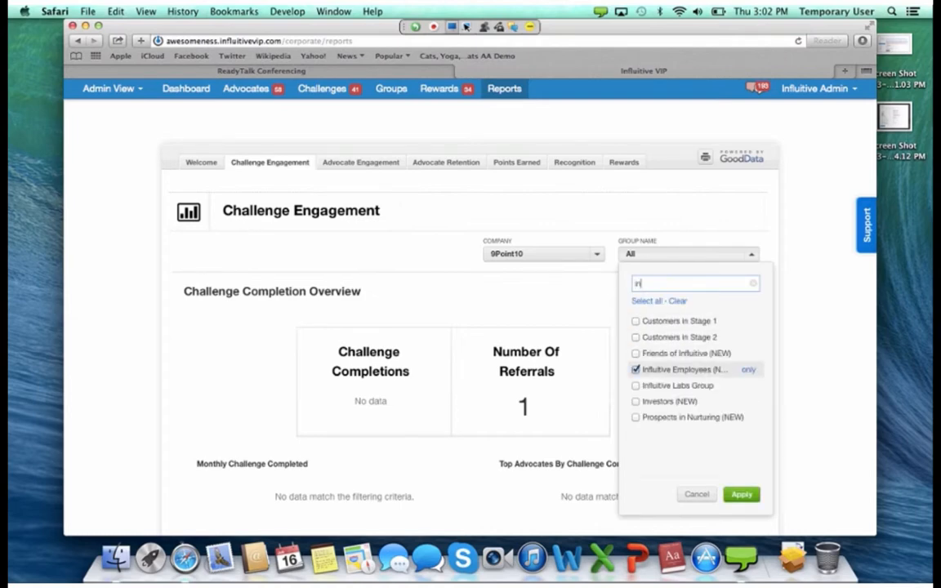
pyautogui.click(741, 494)
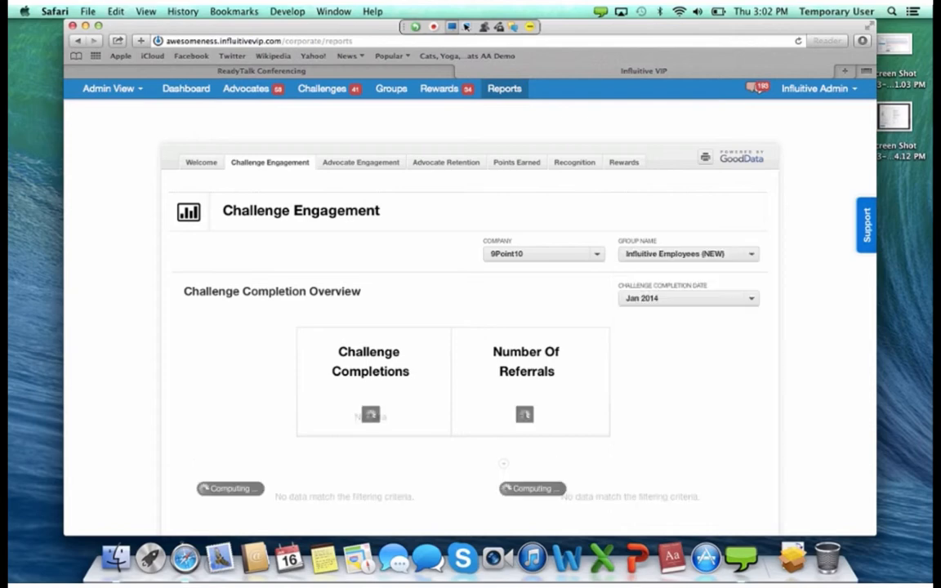
# - Set the challenge completion date range to August 2013 through February 2014
pyautogui.scroll(-1, 470, 326)
pyautogui.scroll(-1, 470, 327)
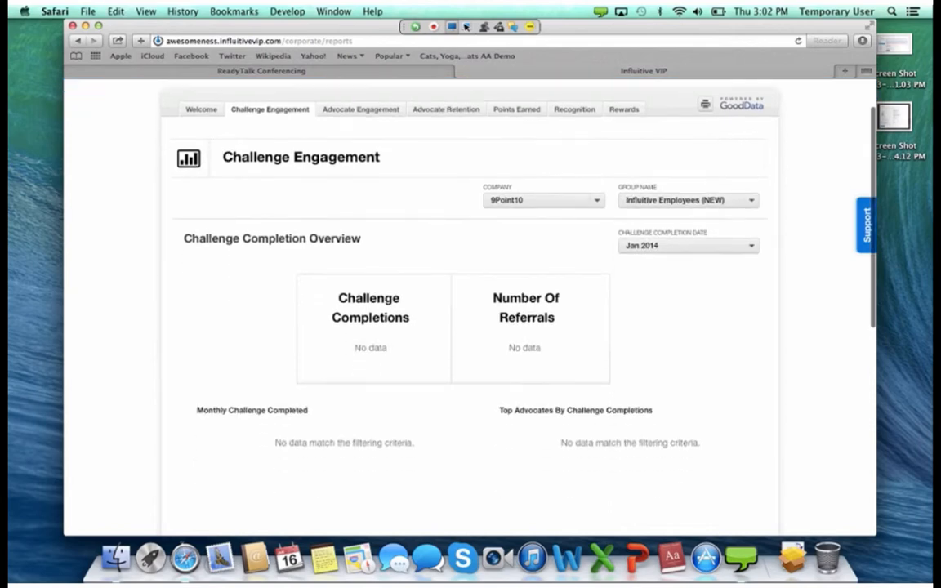
pyautogui.click(687, 245)
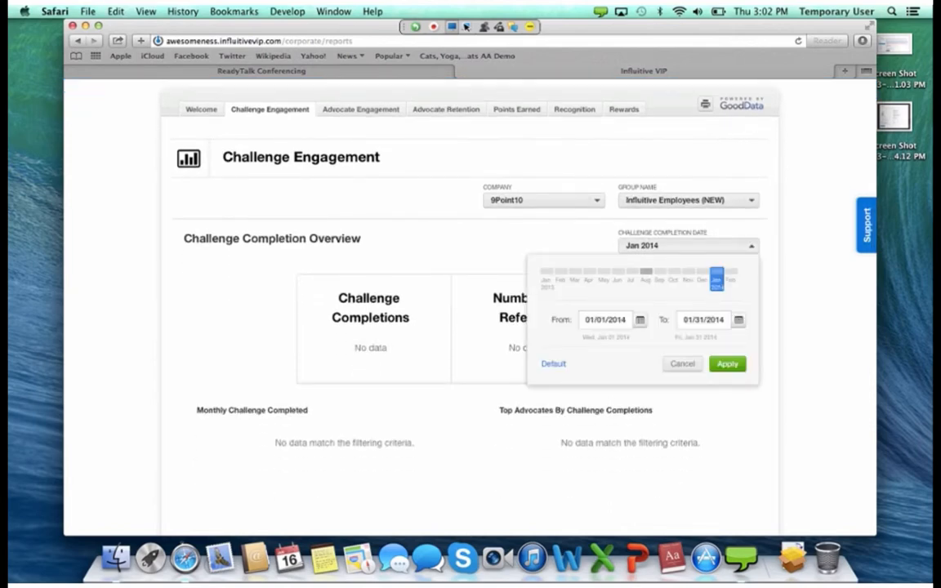
pyautogui.moveTo(731, 279); pyautogui.dragTo(646, 278)
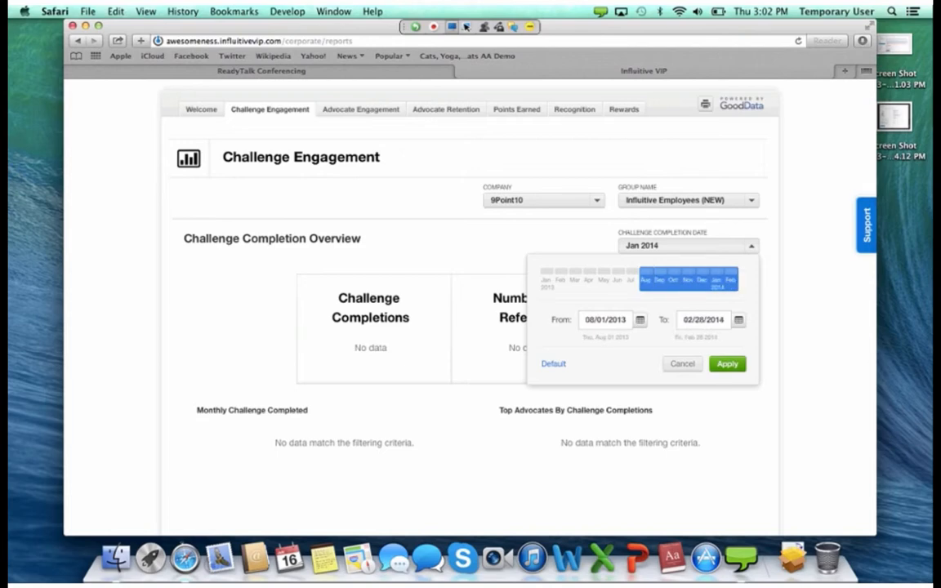
pyautogui.click(727, 364)
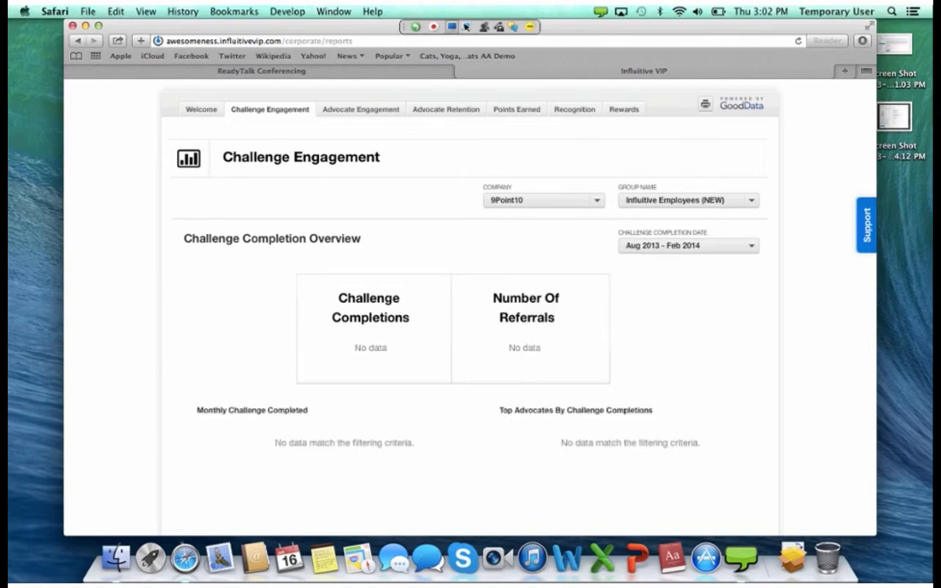
# - Reset the company filter to include all companies and view the recalculated challenge completion overview
pyautogui.click(544, 200)
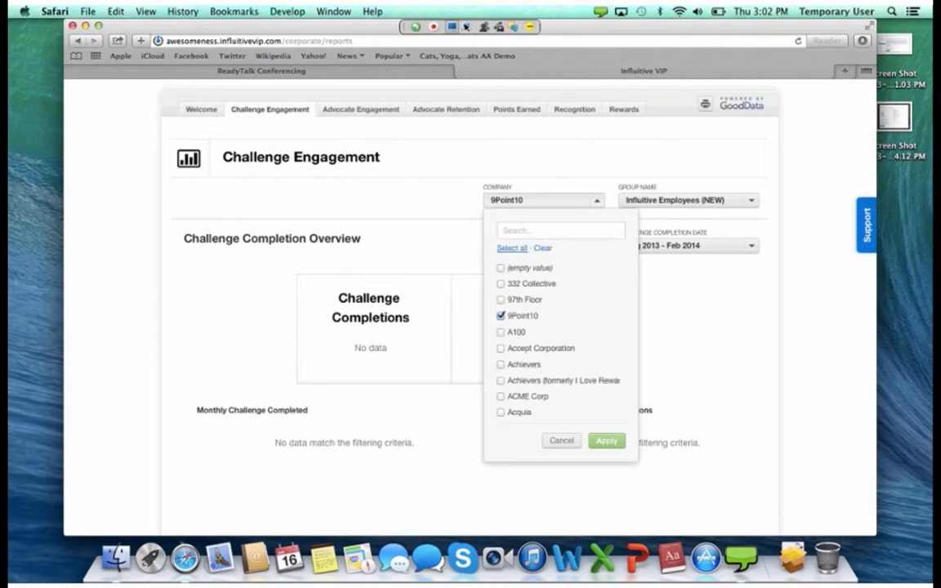
pyautogui.click(543, 248)
pyautogui.click(511, 247)
pyautogui.click(606, 441)
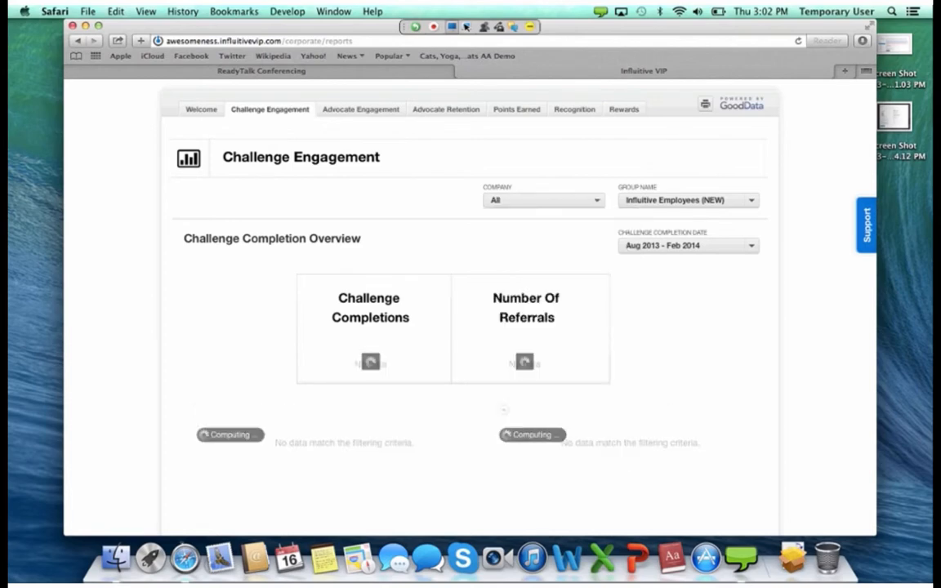
pyautogui.scroll(-4, 470, 327)
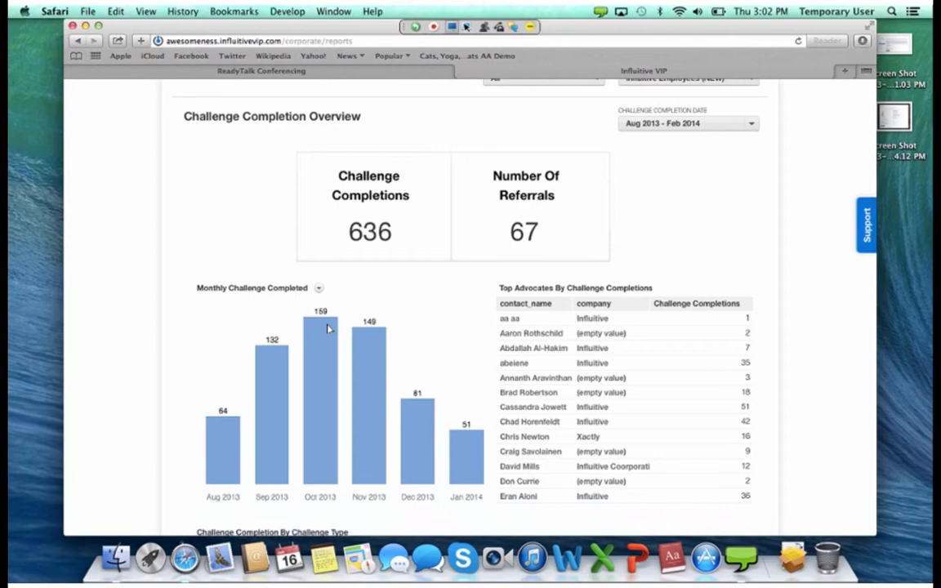
# - Show the metrics, filters and download options of the Monthly Challenge Completed chart
pyautogui.click(319, 287)
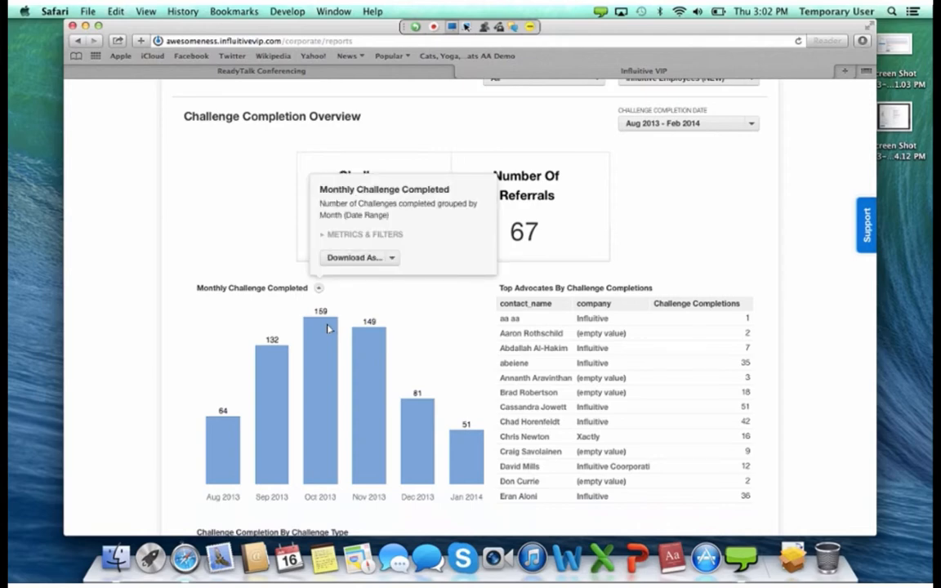
pyautogui.click(363, 235)
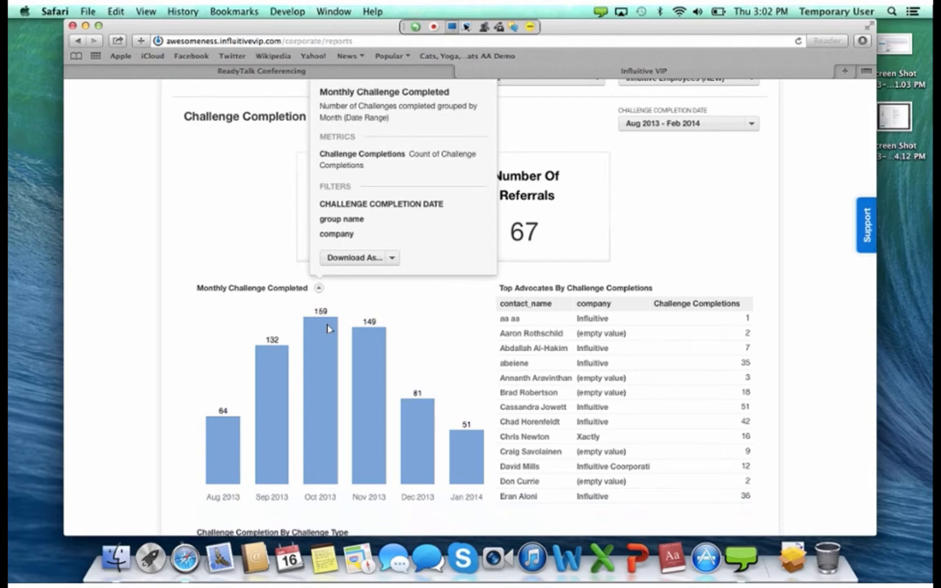
pyautogui.click(360, 257)
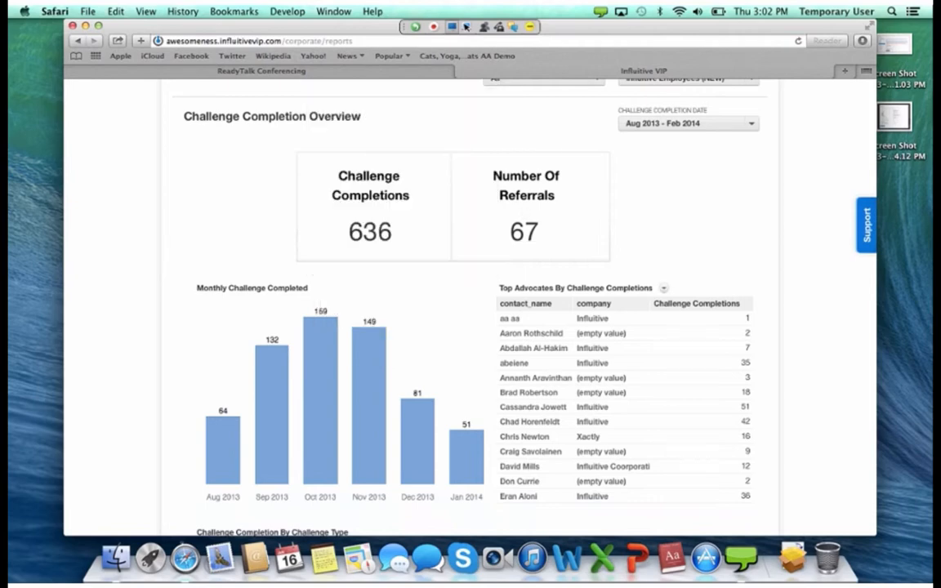
# - Show the metrics, filters and download formats of the Top Advocates By Challenge Completions table, and dismiss the details without downloading
pyautogui.click(664, 289)
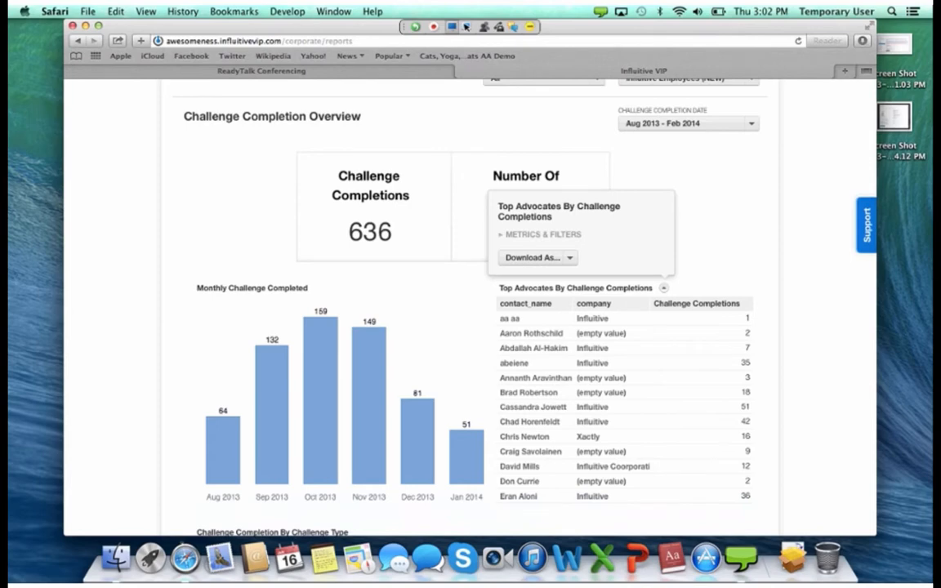
pyautogui.click(542, 235)
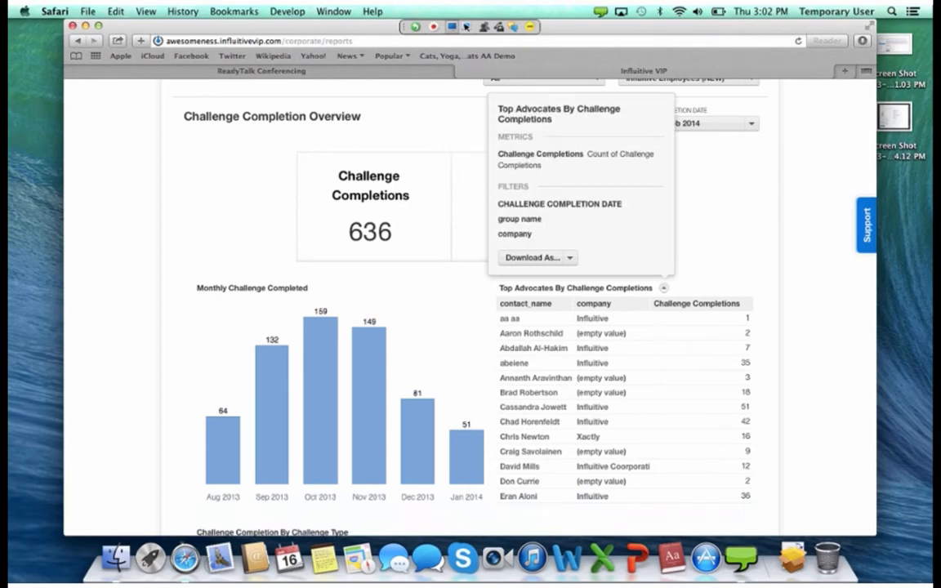
pyautogui.click(535, 258)
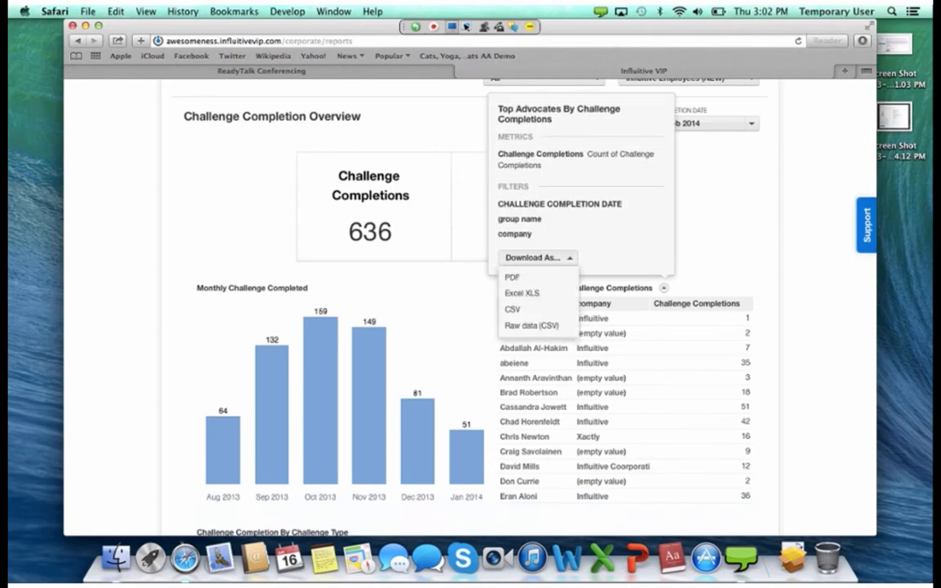
pyautogui.click(487, 270)
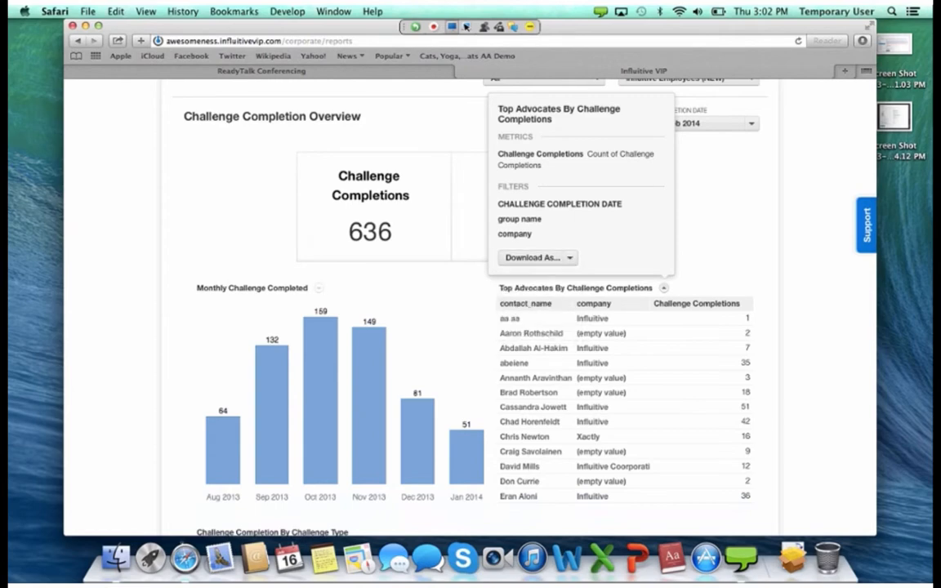
pyautogui.click(418, 327)
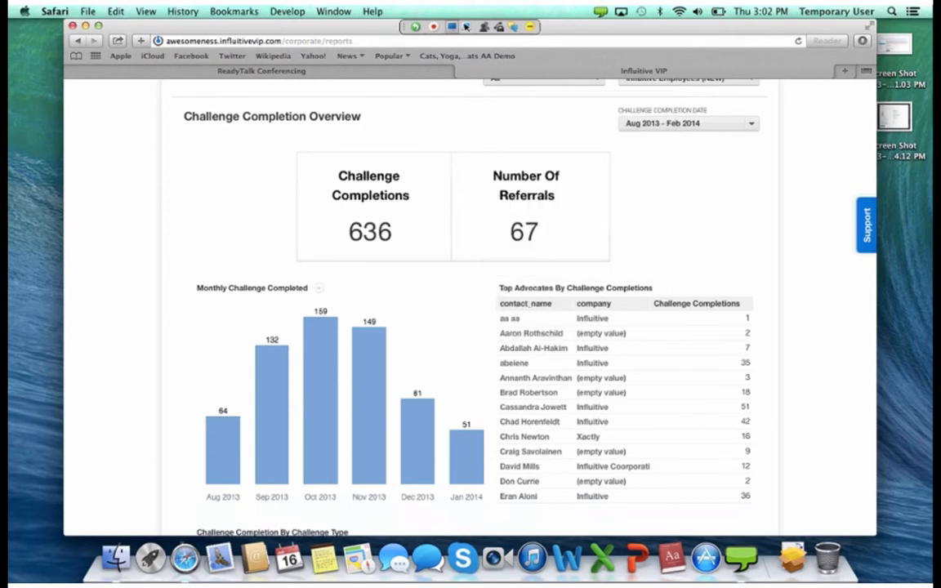
# - Drill into November 2013 in the Monthly Challenge Completed chart, view the breakdown's metrics and filters, and return to the overview
pyautogui.click(375, 377)
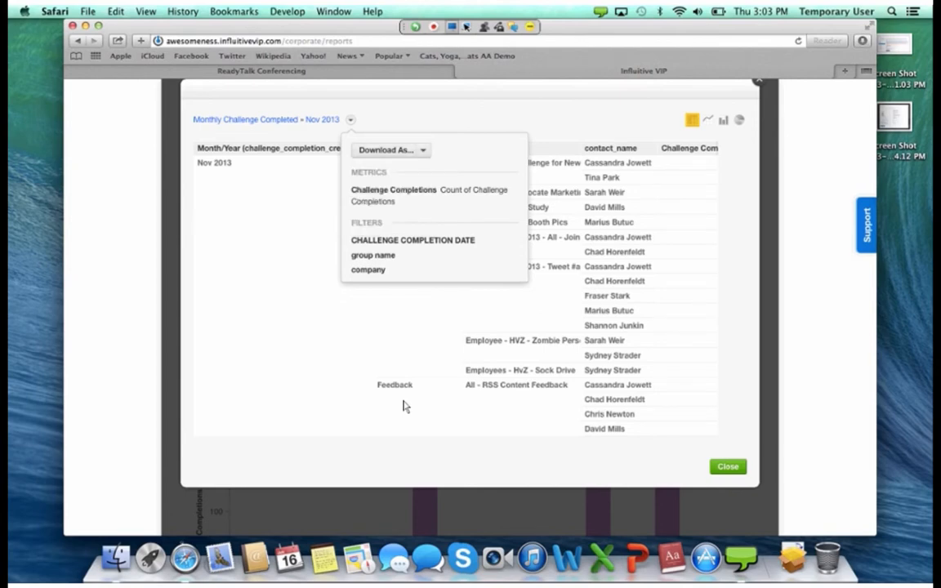
pyautogui.click(728, 467)
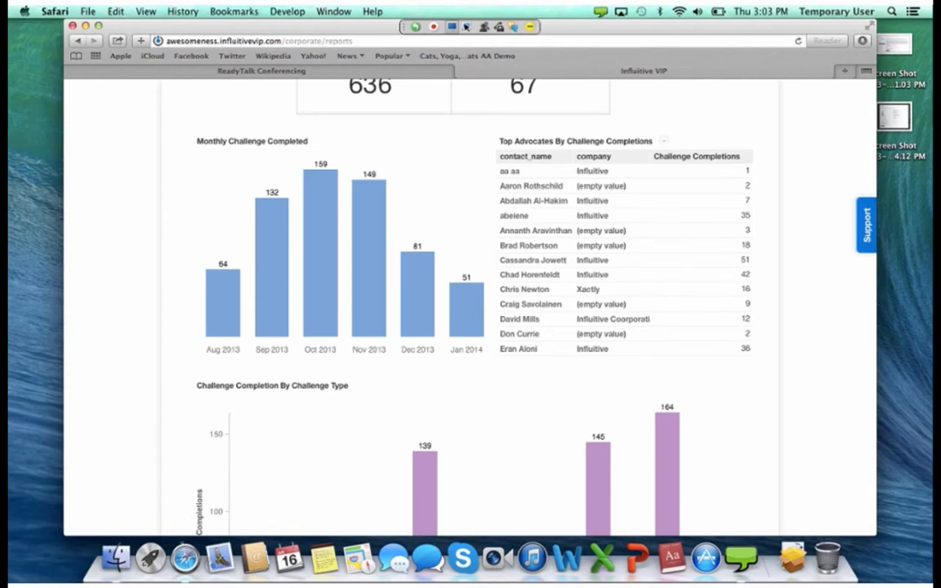
pyautogui.scroll(4, 370, 195)
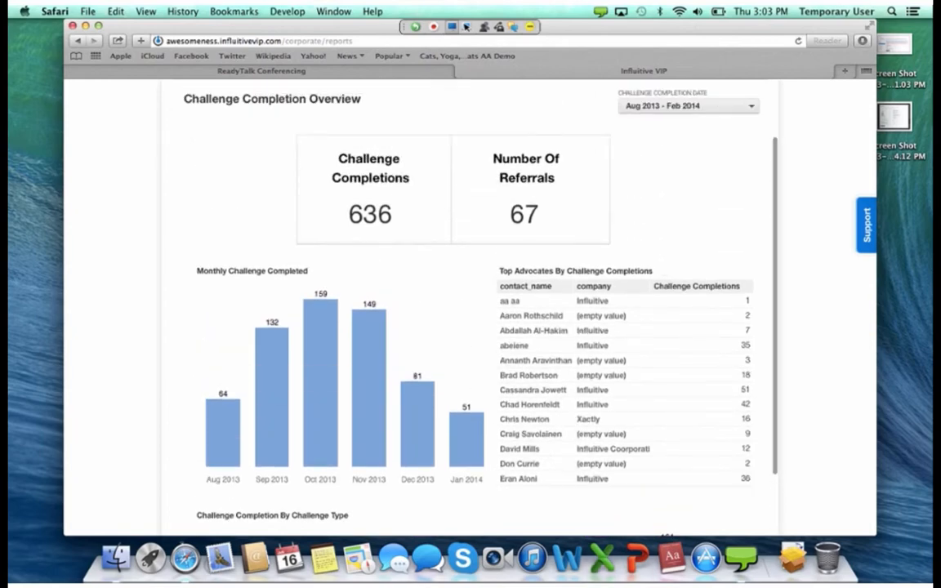
pyautogui.click(370, 196)
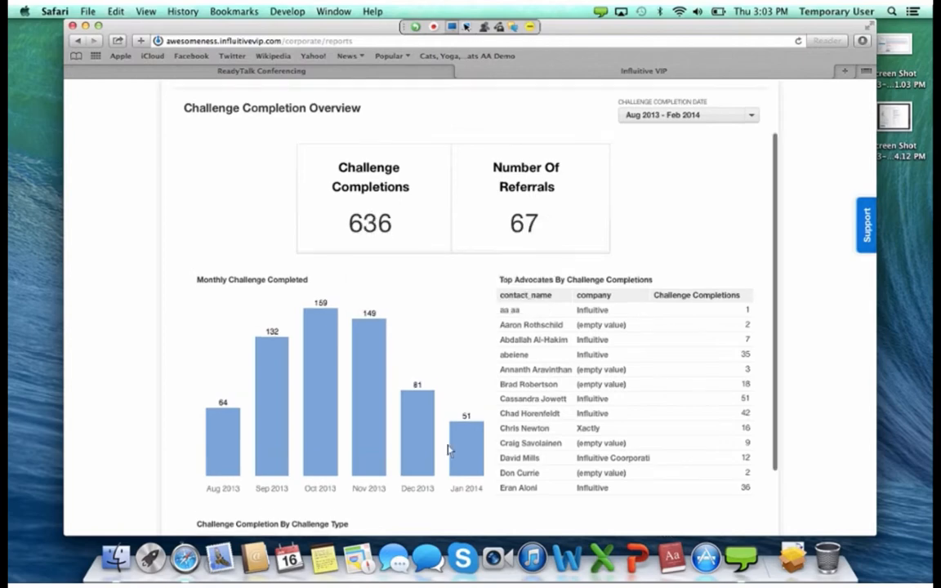
# - Examine the report's filters, the completion and referral totals, and the monthly completion bars
pyautogui.scroll(3, 449, 448)
pyautogui.scroll(-1, 448, 450)
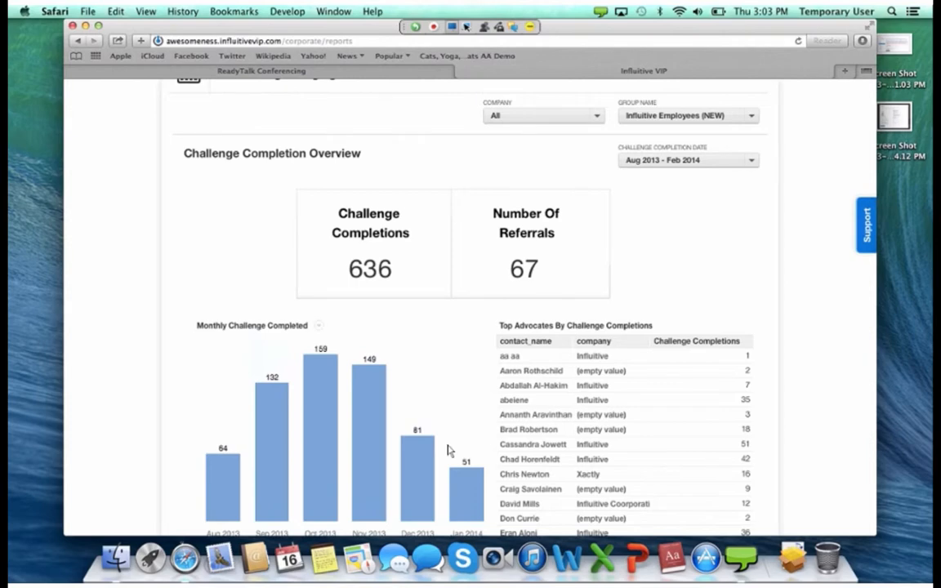
pyautogui.scroll(-6, 416, 418)
pyautogui.scroll(10, 416, 417)
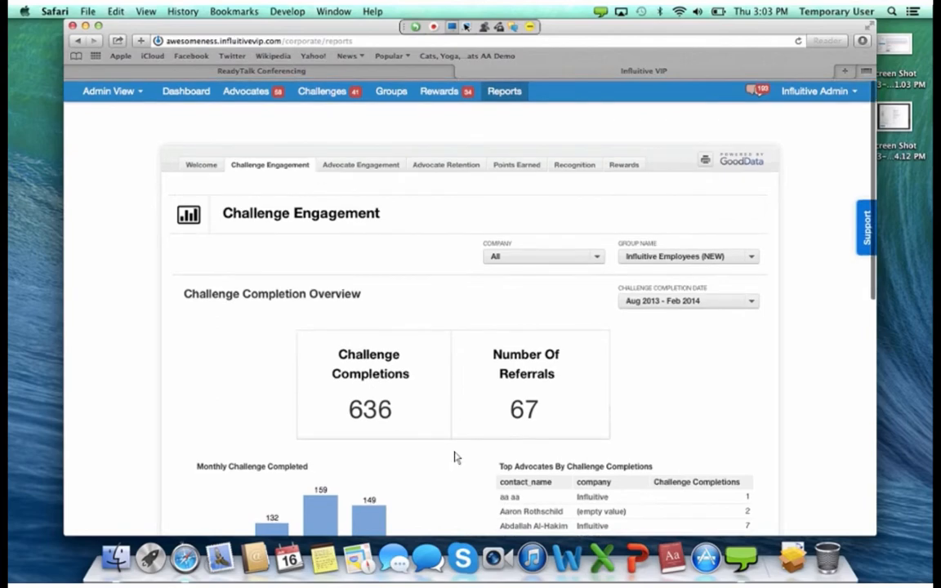
pyautogui.scroll(-3, 455, 457)
pyautogui.scroll(-4, 455, 457)
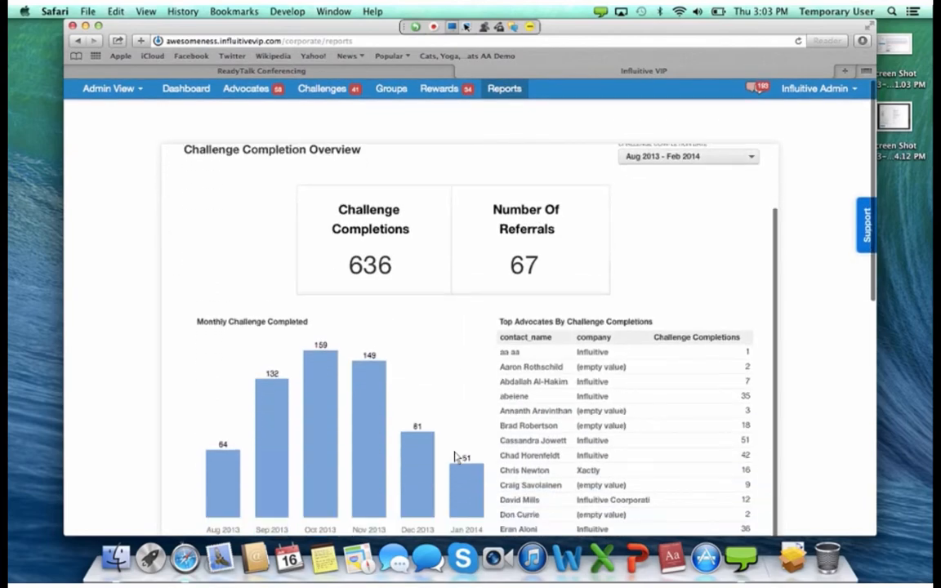
pyautogui.moveTo(413, 414)
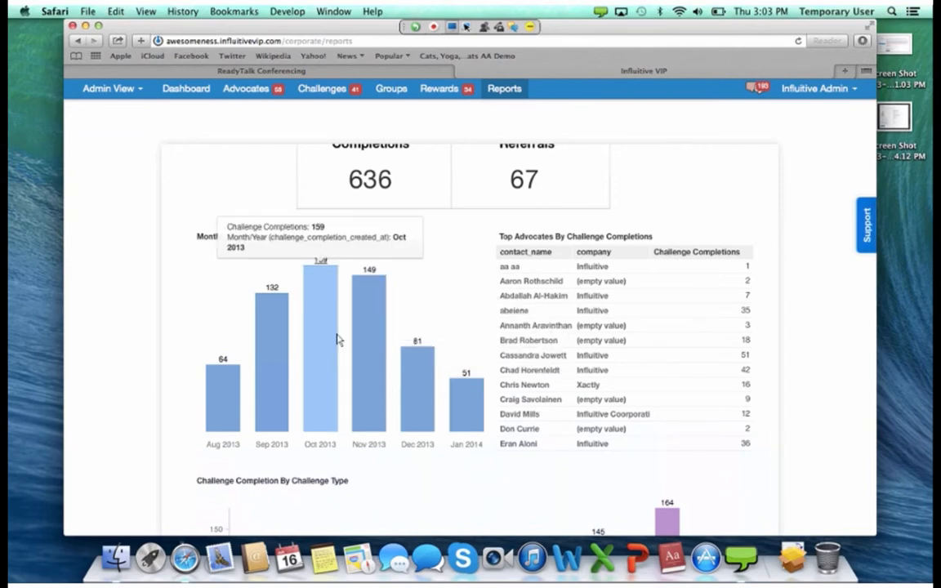
pyautogui.moveTo(271, 272)
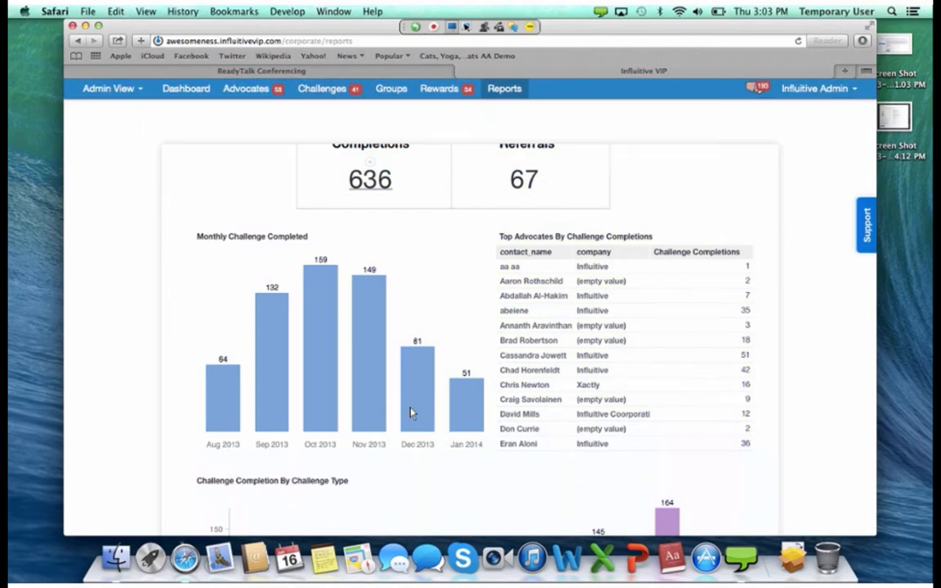
# - View the November 2013 and December 2013 breakdowns of completed challenges by type, name and contact, closing each one
pyautogui.moveTo(360, 362)
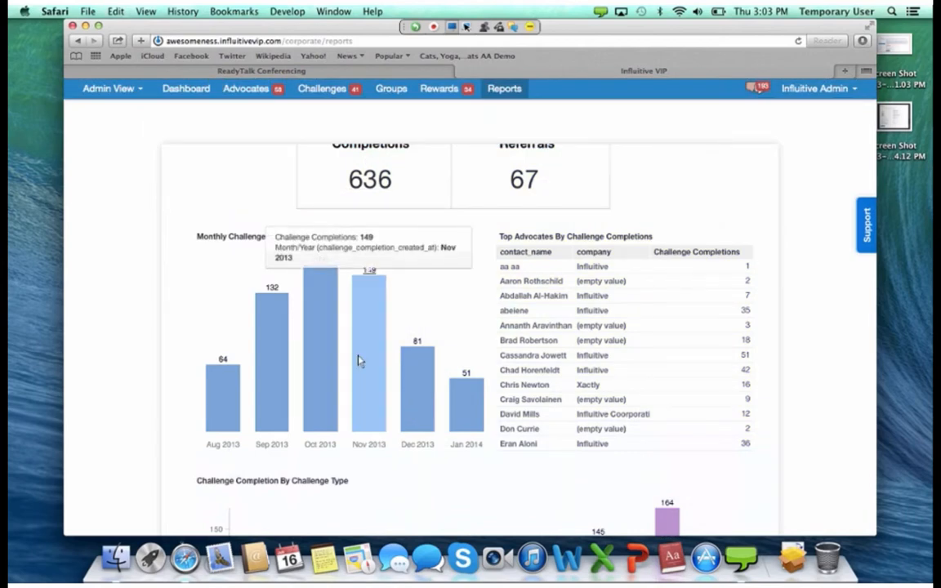
pyautogui.click(361, 361)
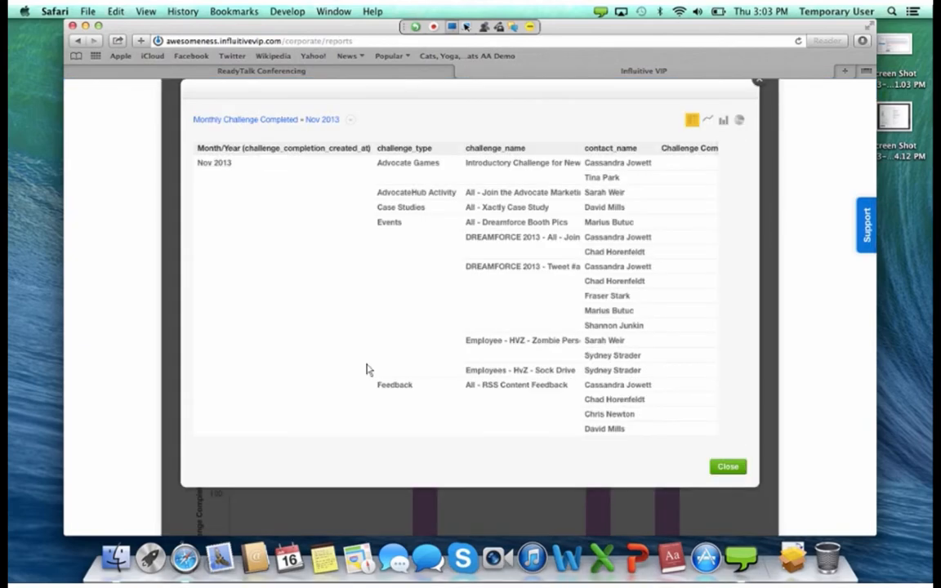
pyautogui.press('Escape')
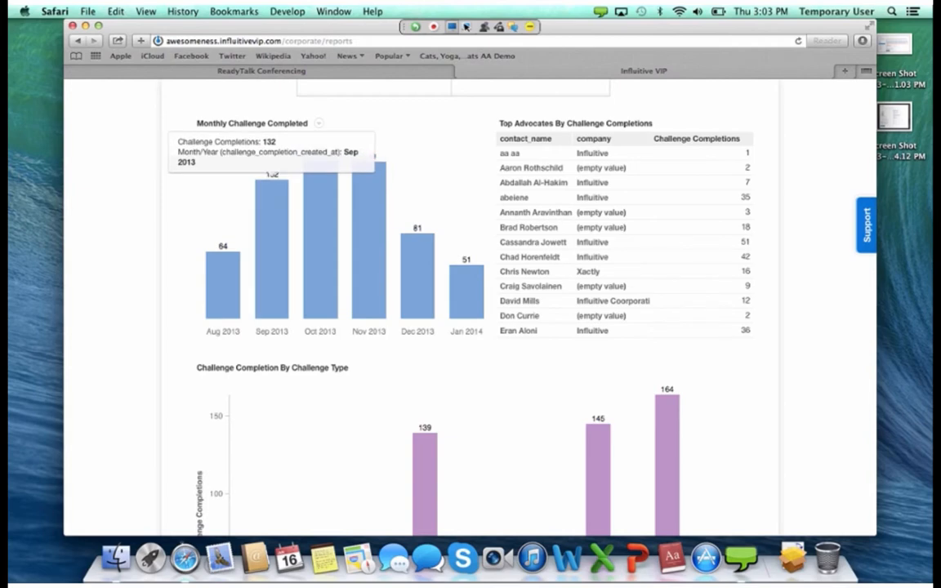
pyautogui.moveTo(369, 156)
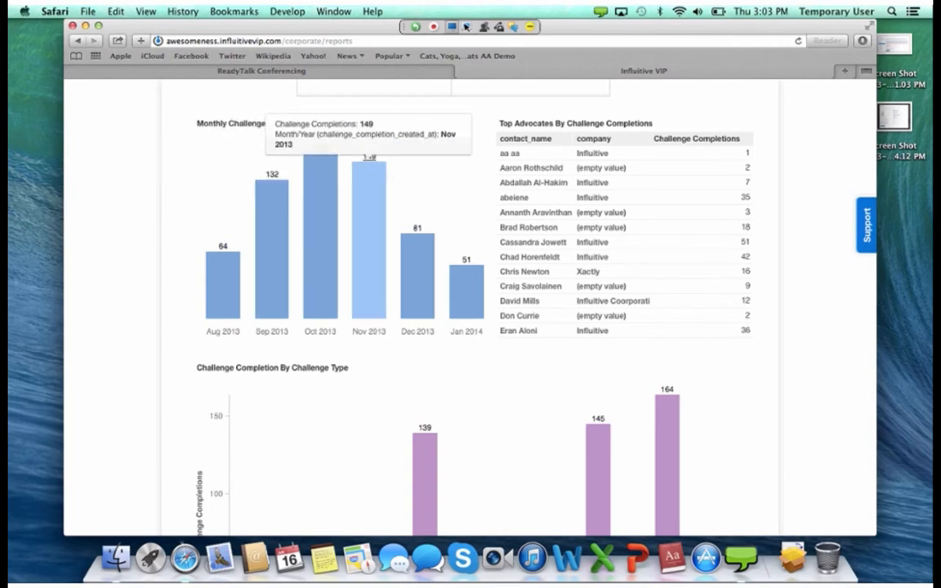
pyautogui.click(369, 158)
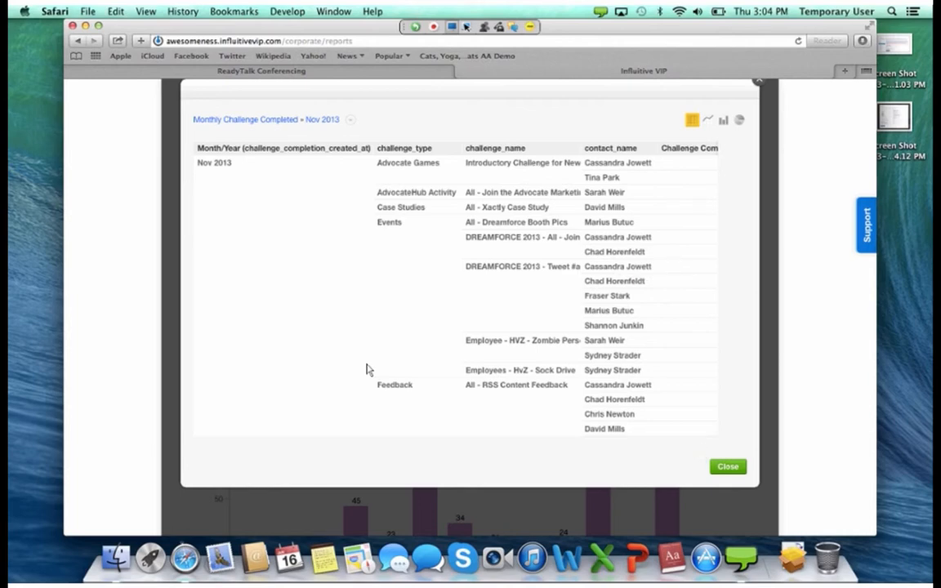
pyautogui.click(759, 82)
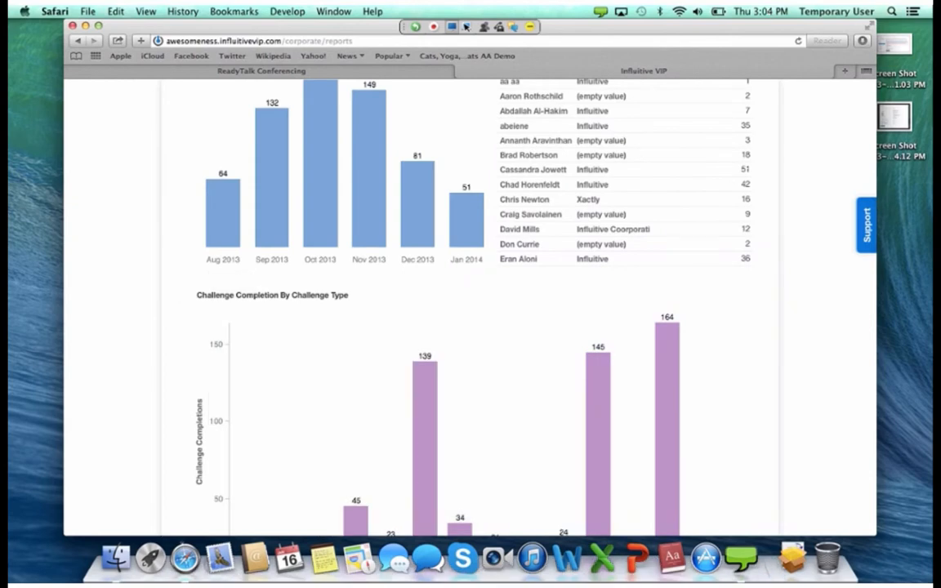
pyautogui.click(418, 204)
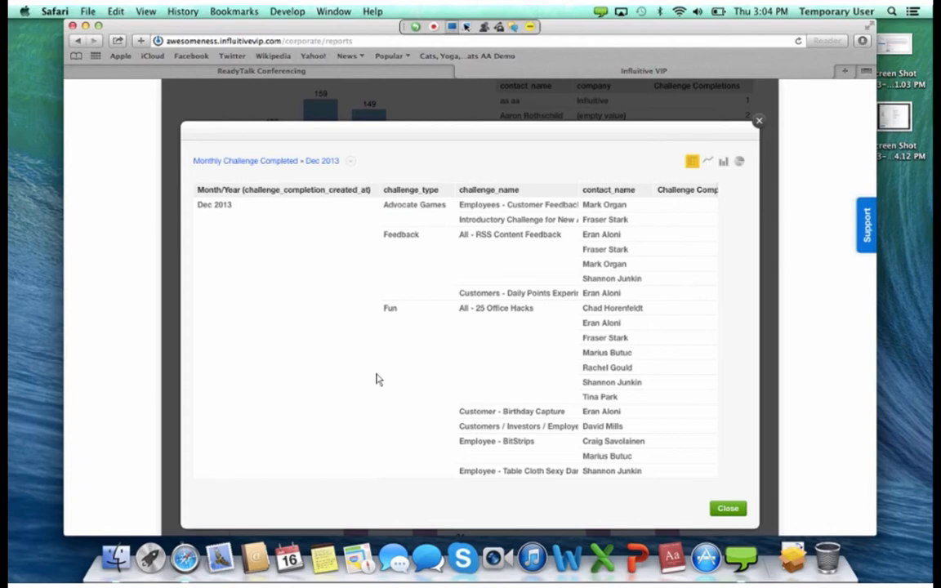
pyautogui.press('Escape')
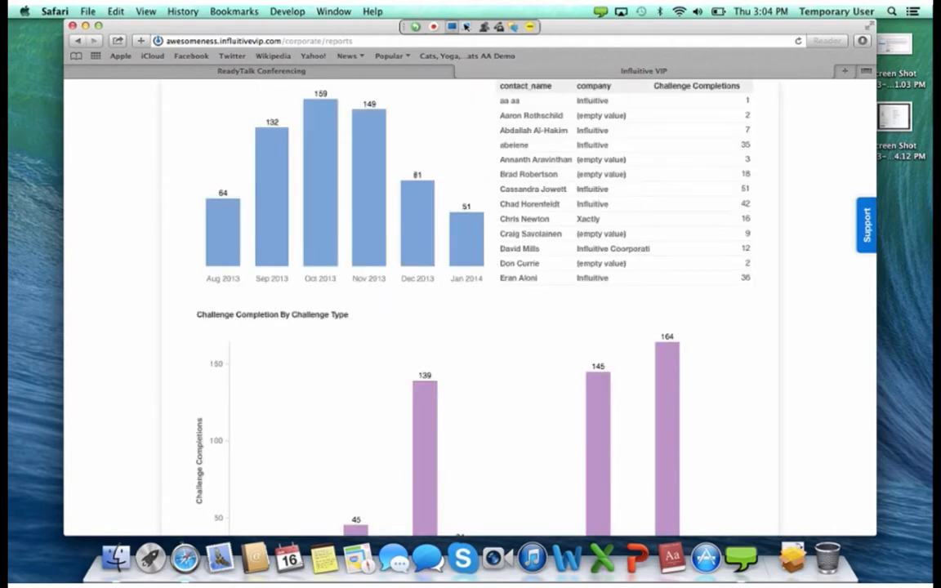
# - Review the report from its filters and the monthly completion bars down to the Challenge Completion By Challenge Type chart
pyautogui.scroll(2, 470, 308)
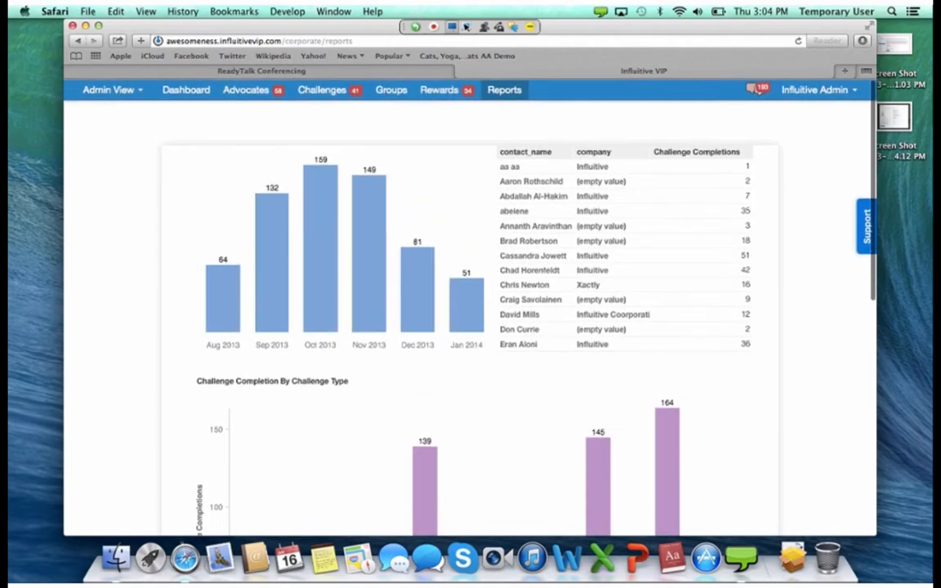
pyautogui.scroll(10, 470, 308)
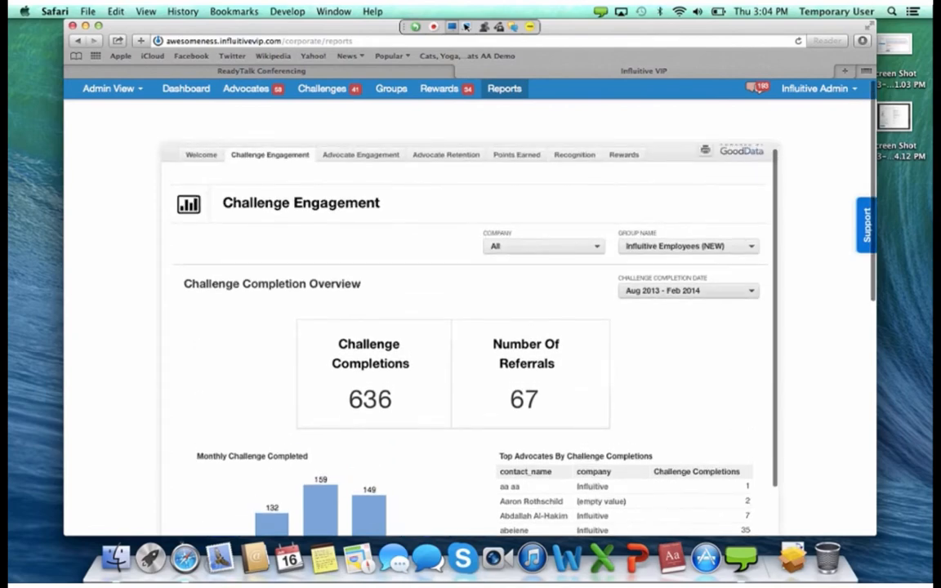
pyautogui.scroll(-2, 470, 307)
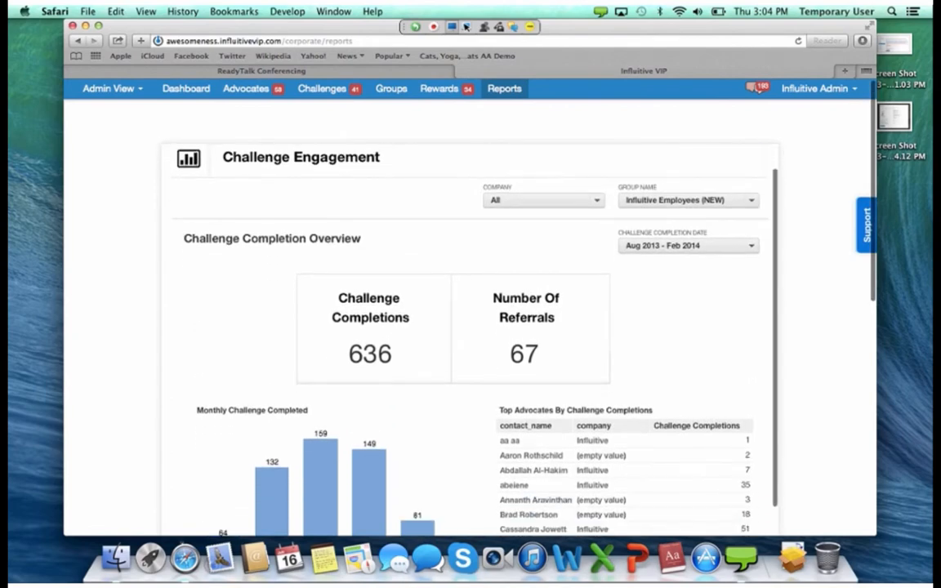
pyautogui.scroll(-4, 469, 308)
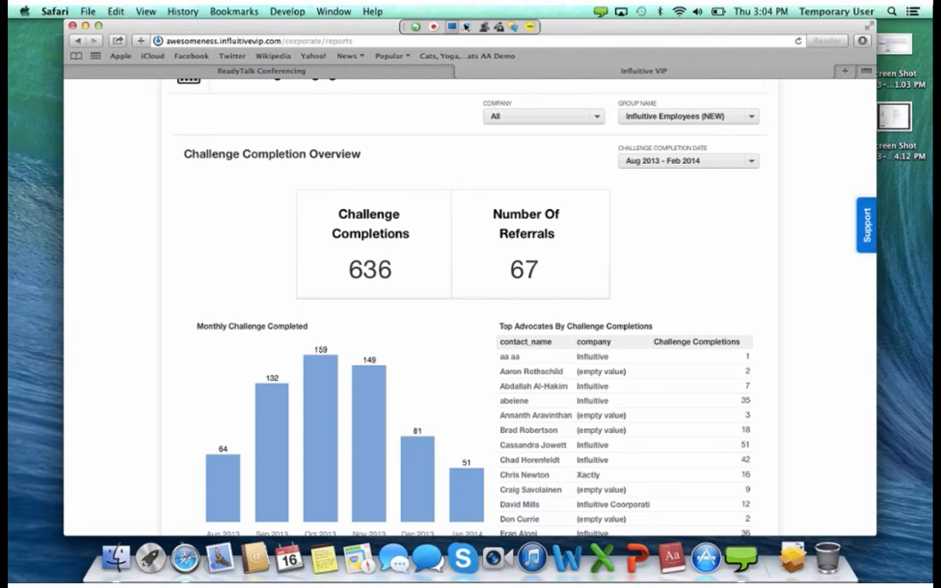
pyautogui.scroll(-3, 470, 307)
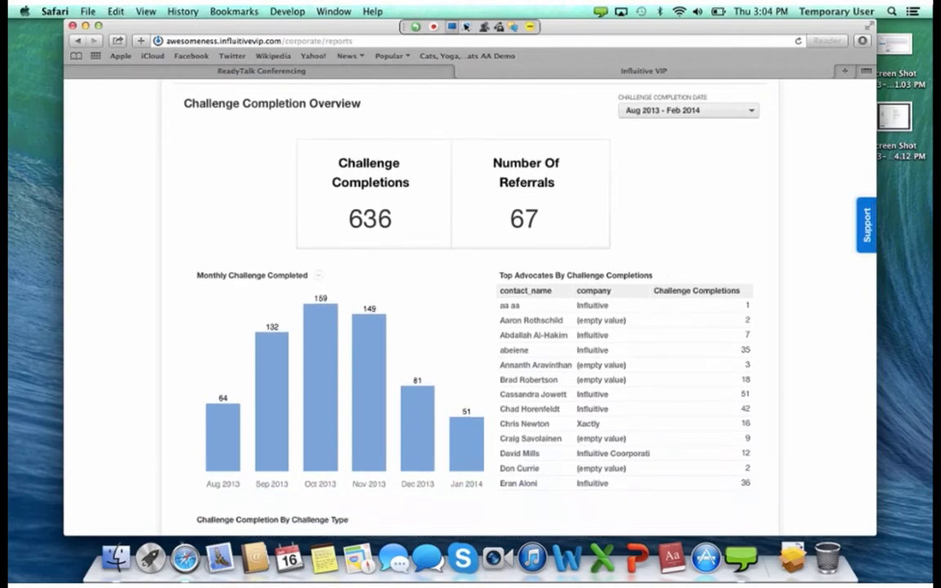
pyautogui.moveTo(363, 367)
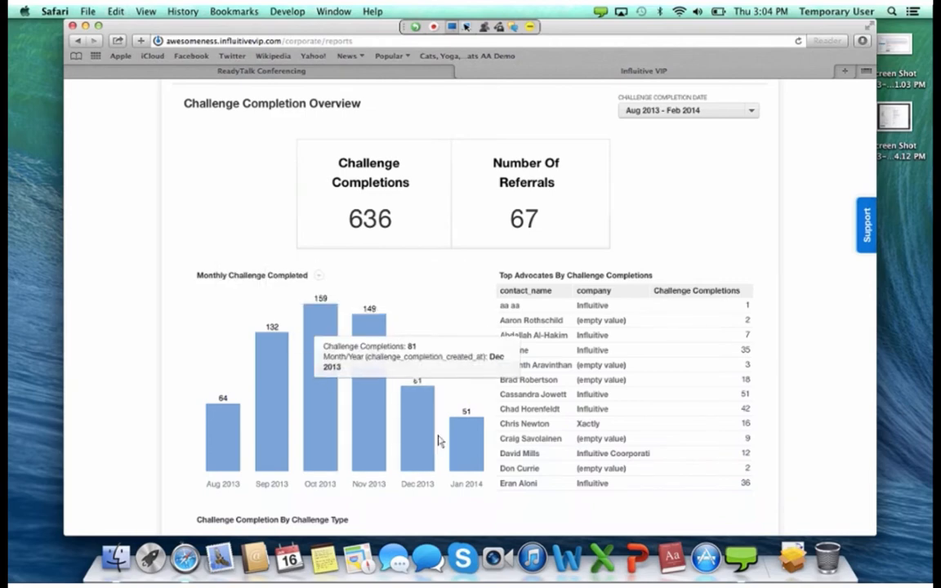
pyautogui.moveTo(427, 430)
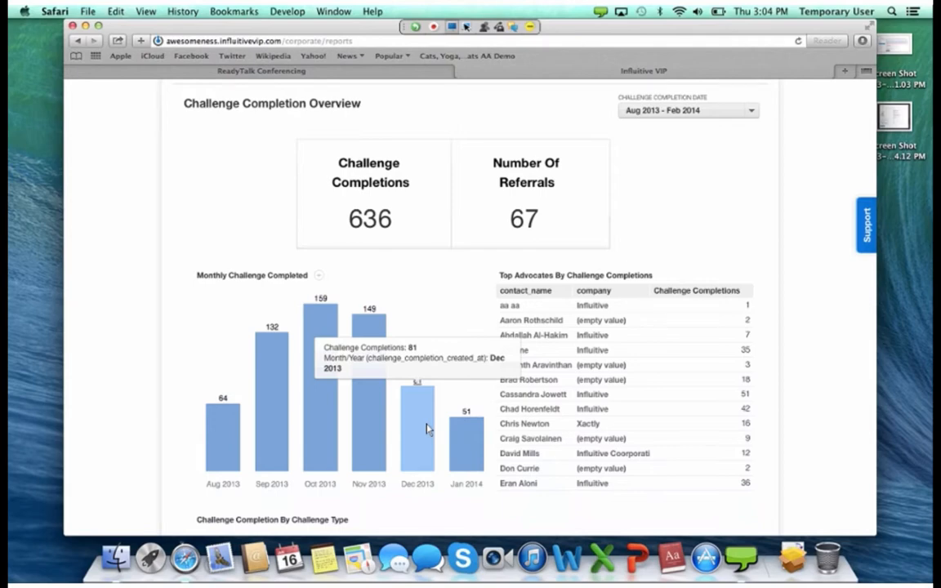
pyautogui.scroll(-5, 427, 431)
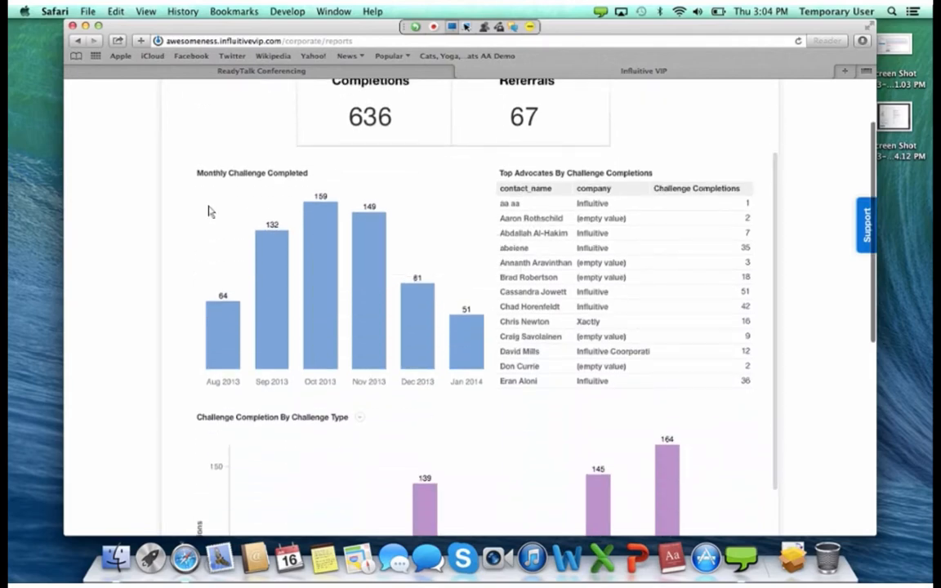
pyautogui.moveTo(310, 311)
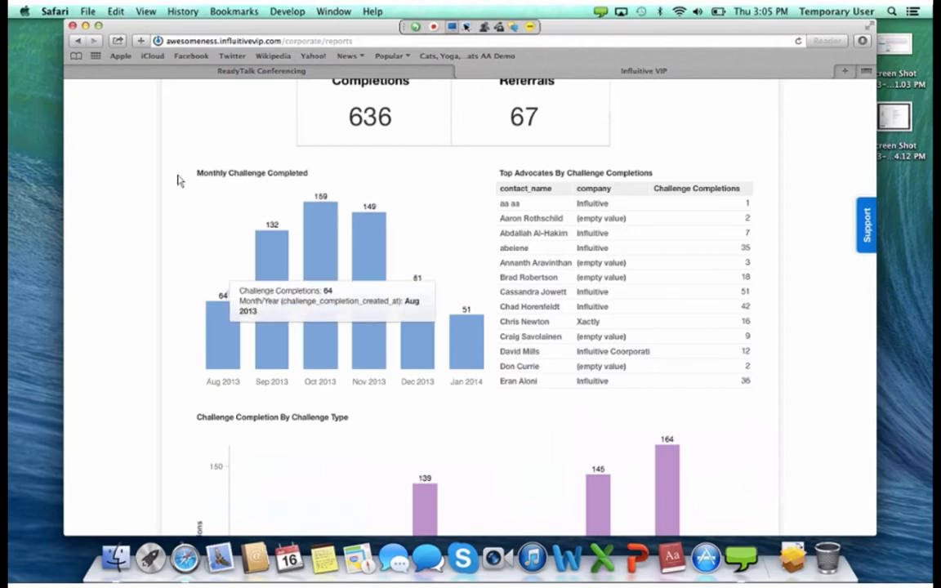
pyautogui.scroll(-5, 179, 180)
pyautogui.scroll(-4, 180, 181)
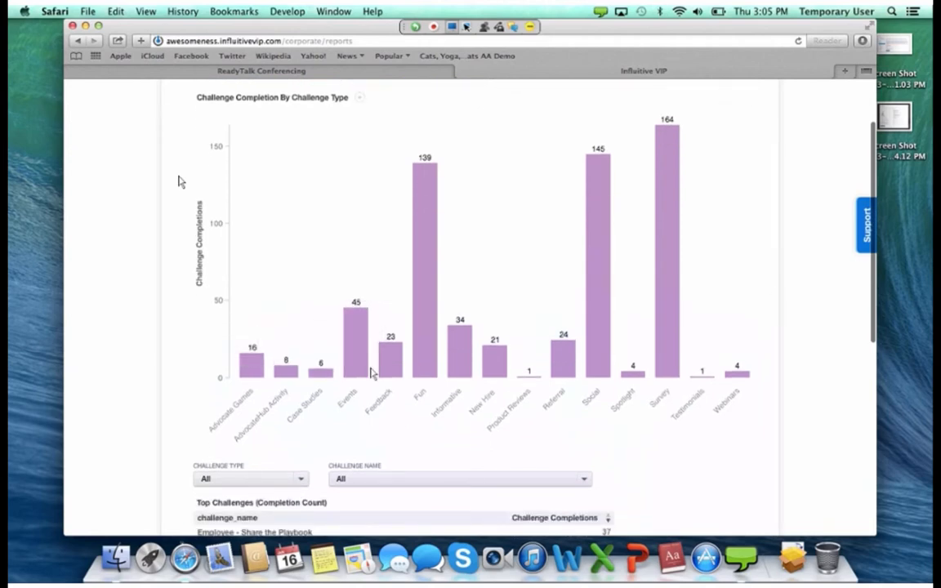
# - Examine the Fun, Social and Survey bars in the Challenge Completion By Challenge Type chart and the Top Challenges table
pyautogui.moveTo(425, 327)
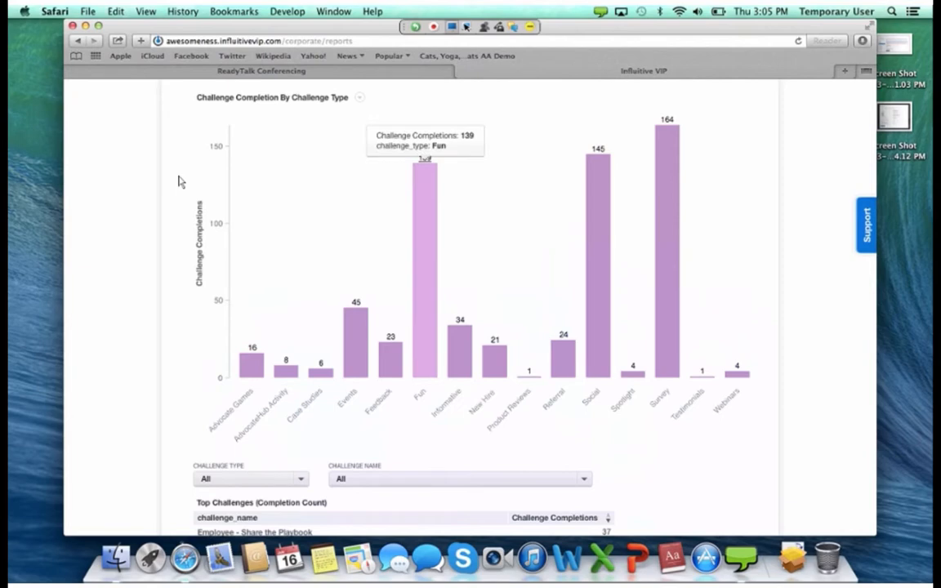
pyautogui.moveTo(667, 245)
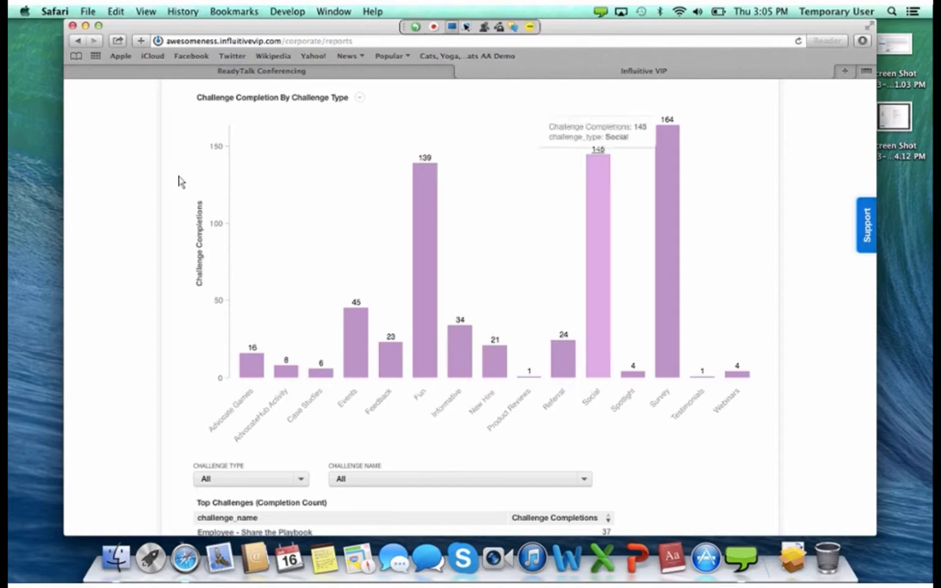
pyautogui.scroll(-2, 165, 165)
pyautogui.scroll(-2, 164, 167)
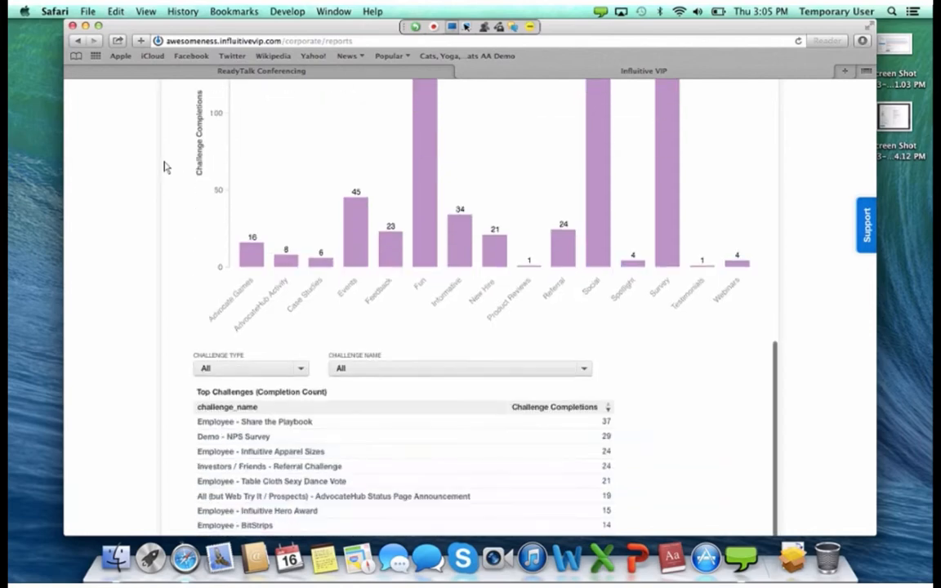
pyautogui.scroll(3, 164, 167)
pyautogui.scroll(-5, 164, 166)
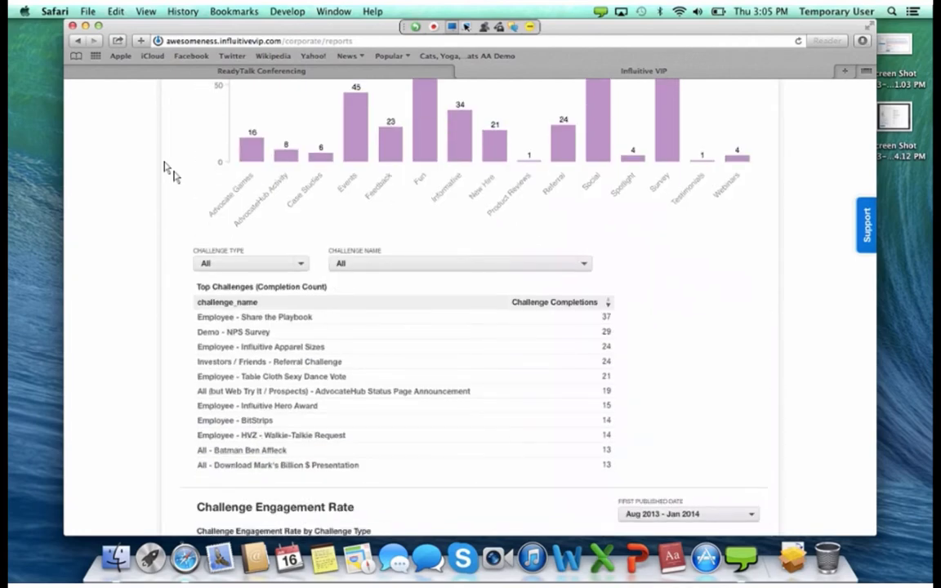
# - Review the Challenge Engagement Rate section, covering the charts by challenge type and by creator
pyautogui.scroll(-10, 166, 169)
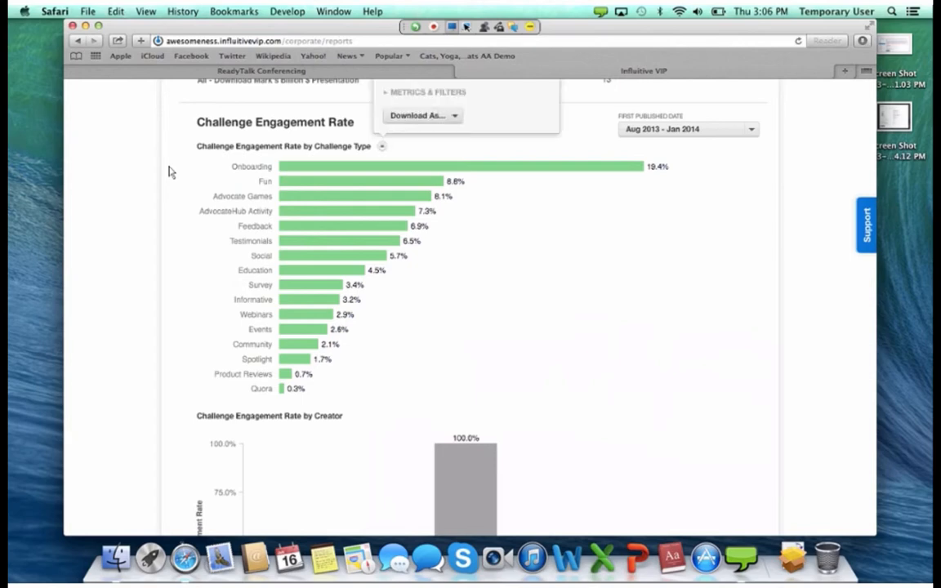
pyautogui.scroll(-1, 435, 439)
pyautogui.scroll(5, 433, 437)
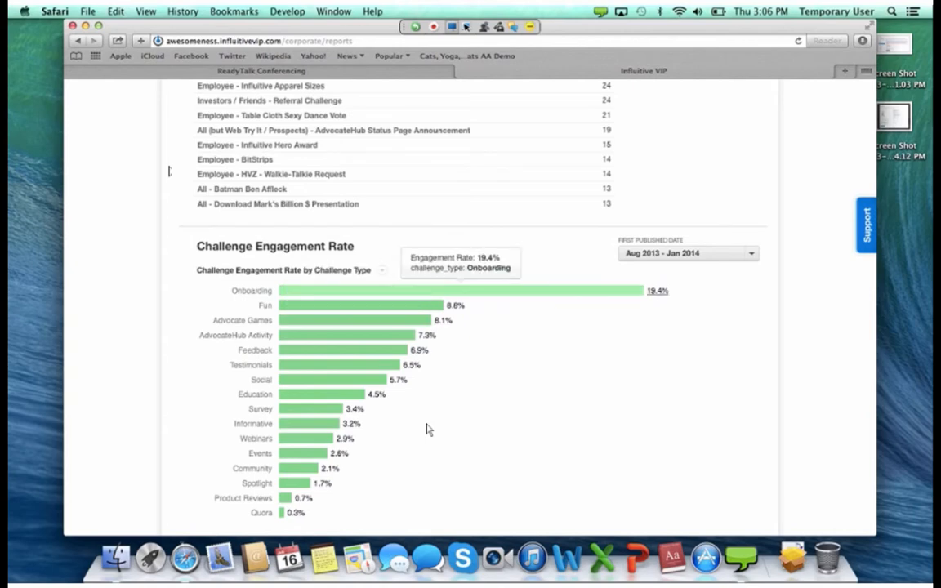
pyautogui.scroll(1, 428, 429)
pyautogui.scroll(-3, 425, 426)
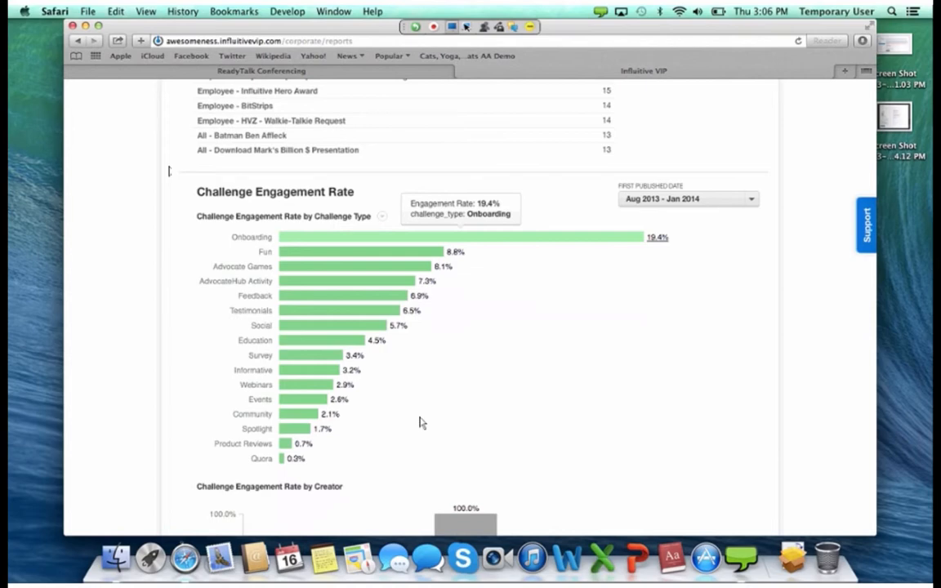
pyautogui.scroll(-10, 404, 406)
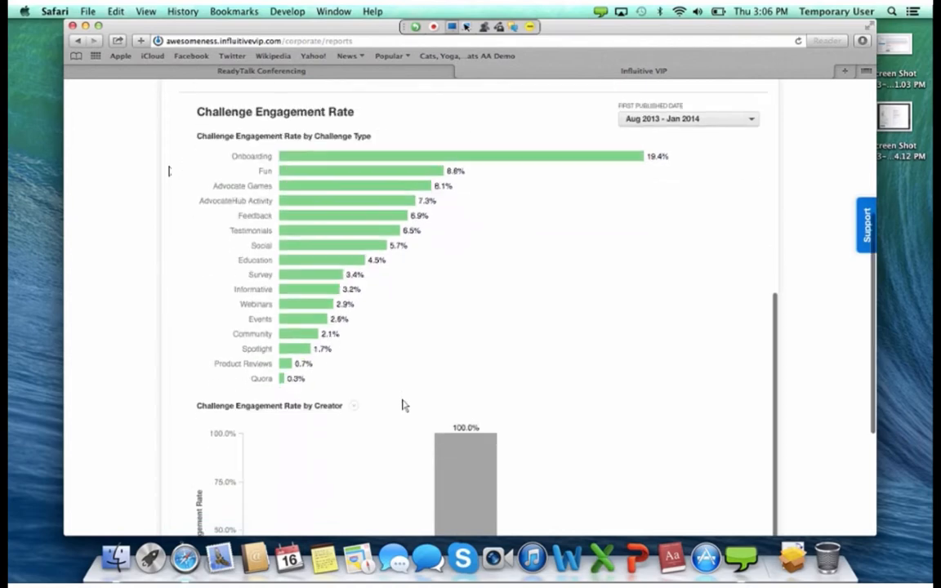
pyautogui.scroll(-3, 404, 406)
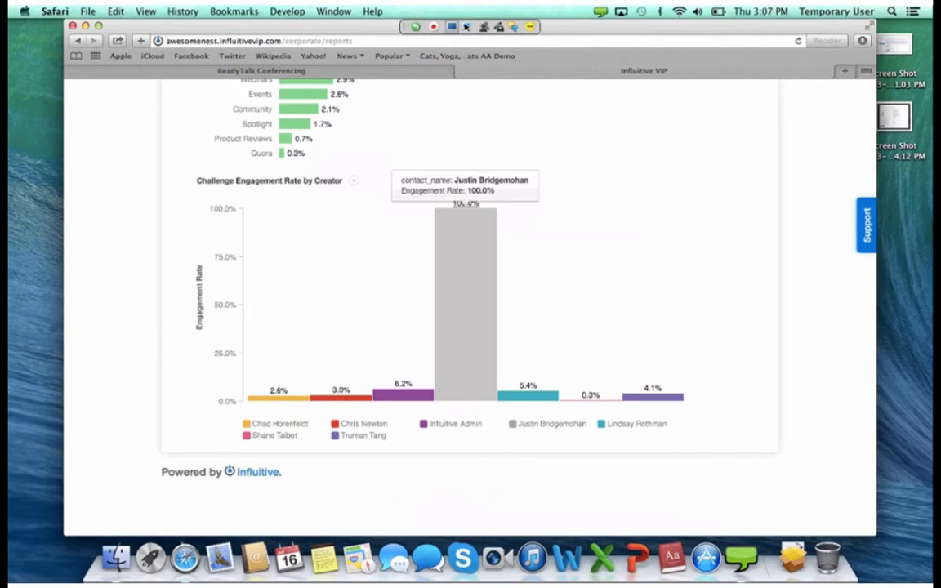
# - Switch from the Challenge Engagement report to the Advocate Engagement report
pyautogui.scroll(10, 465, 245)
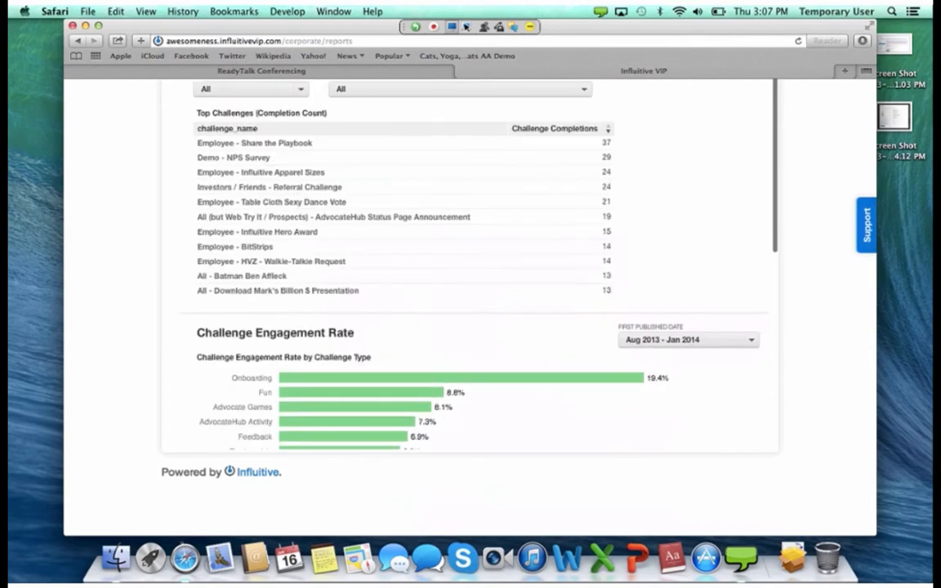
pyautogui.scroll(15, 474, 269)
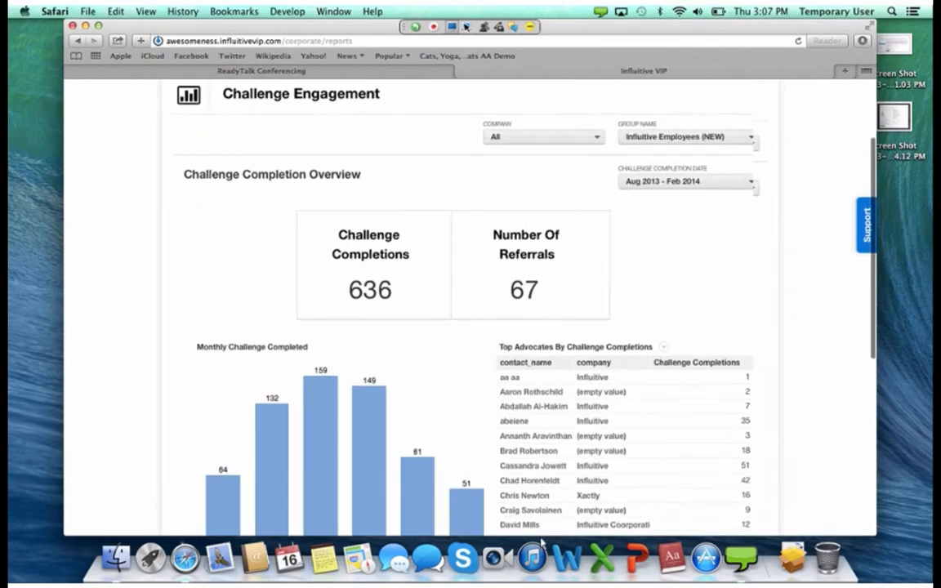
pyautogui.scroll(3, 337, 340)
pyautogui.click(361, 131)
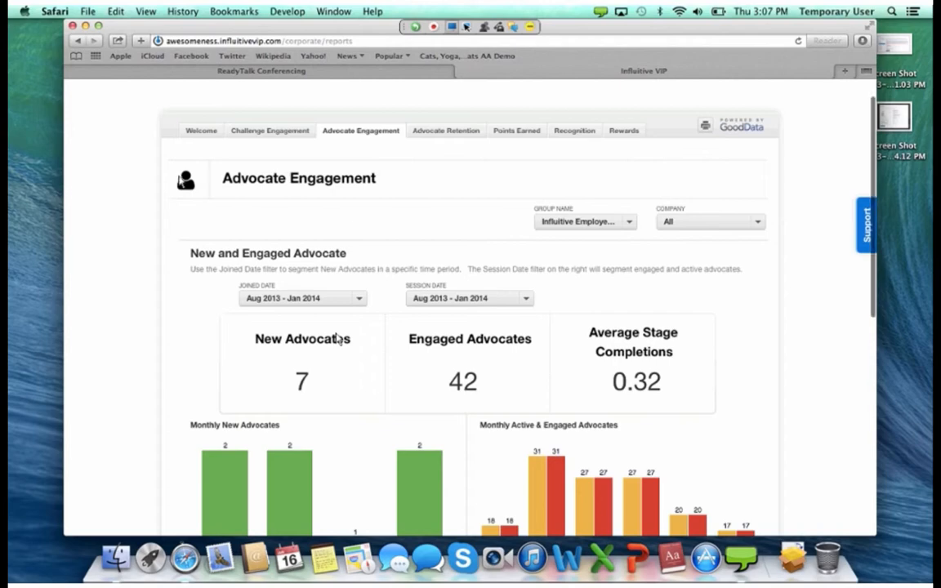
# - Examine the advocate totals and the Monthly New Advocates and Monthly Active & Engaged Advocates charts
pyautogui.scroll(-1, 132, 132)
pyautogui.scroll(-4, 132, 133)
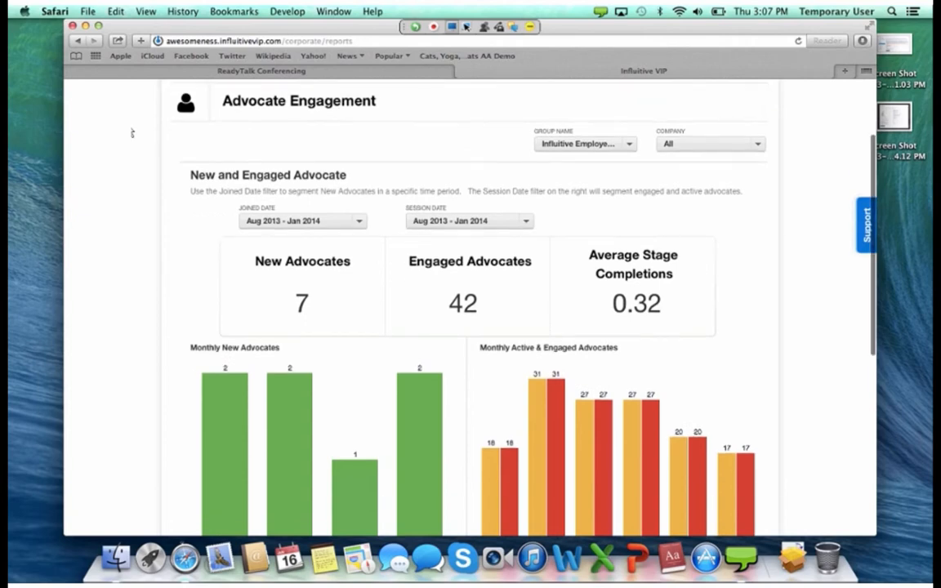
pyautogui.scroll(-2, 131, 132)
pyautogui.scroll(-4, 131, 132)
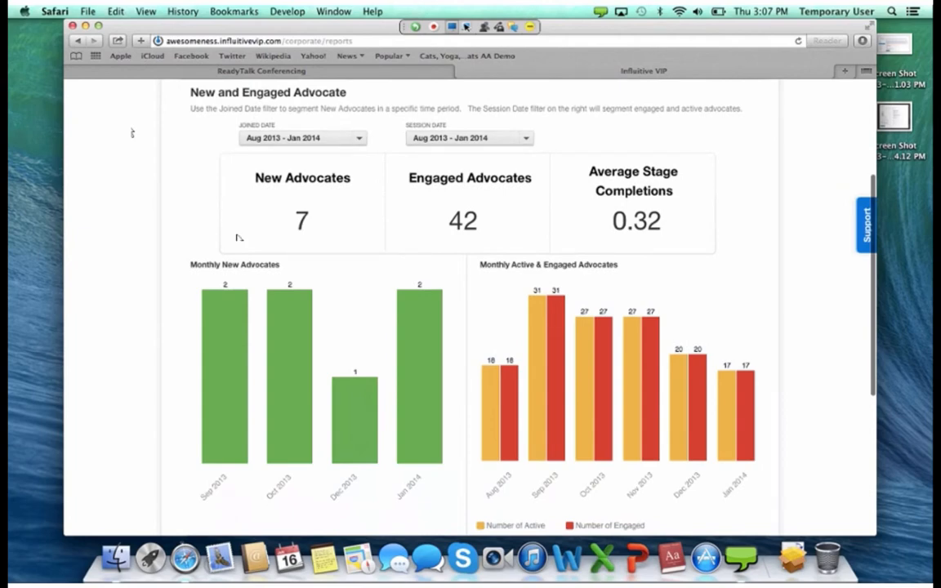
pyautogui.scroll(-4, 237, 237)
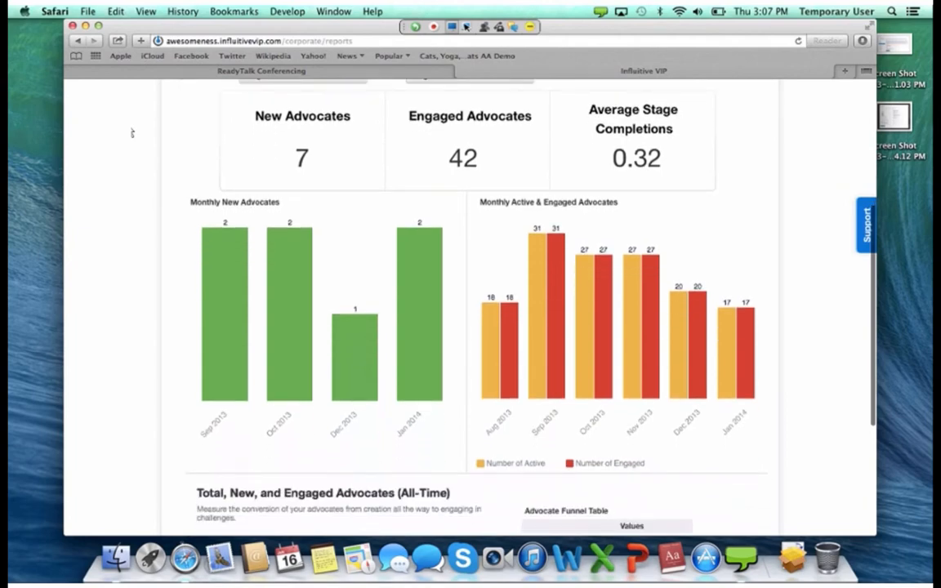
pyautogui.scroll(10, 131, 133)
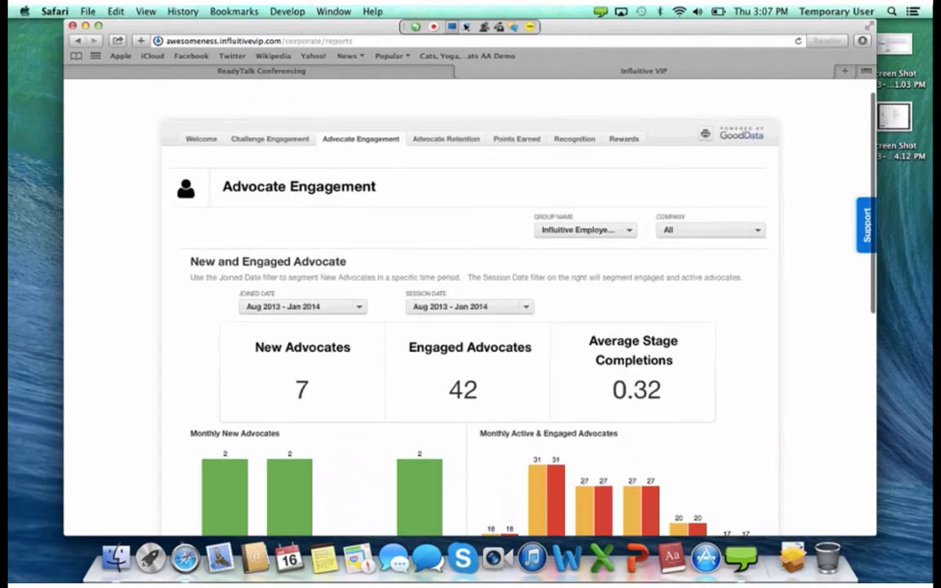
pyautogui.click(269, 139)
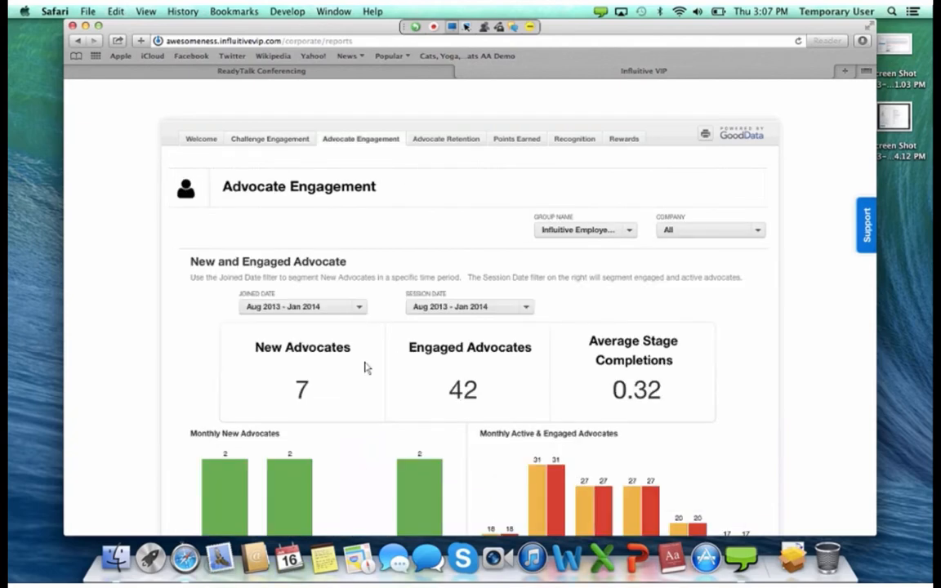
pyautogui.scroll(-4, 366, 368)
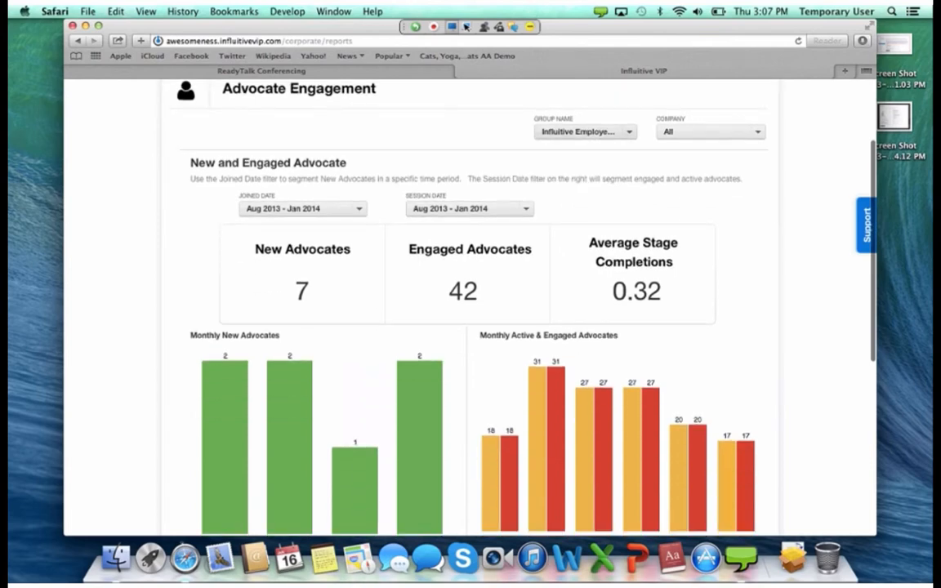
pyautogui.scroll(-5, 473, 310)
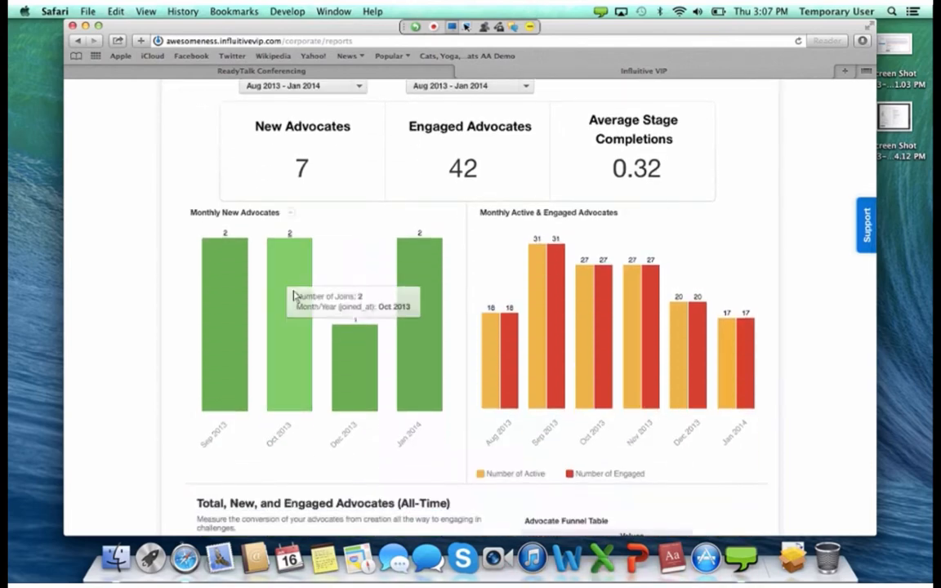
pyautogui.moveTo(370, 372)
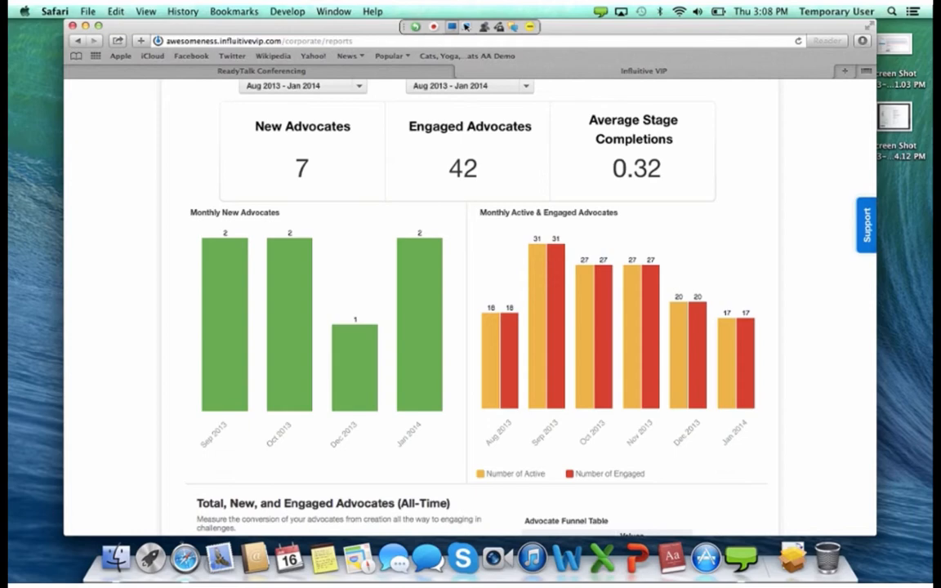
pyautogui.moveTo(746, 357)
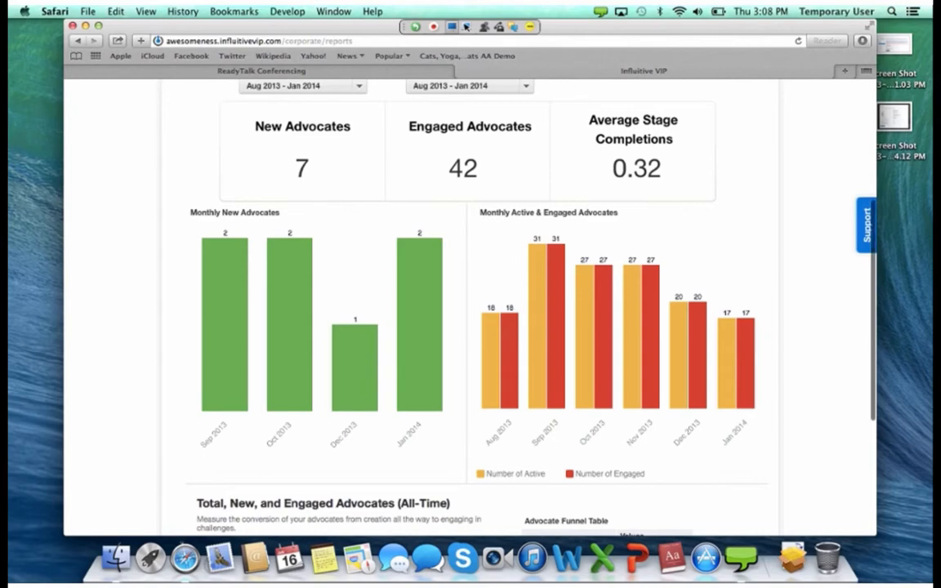
# - Examine the all-time advocate funnel, the Advocate Funnel Table and the Cumulative Joined Advocates chart, comparing them with the monthly charts
pyautogui.scroll(-5, 470, 310)
pyautogui.scroll(-5, 469, 311)
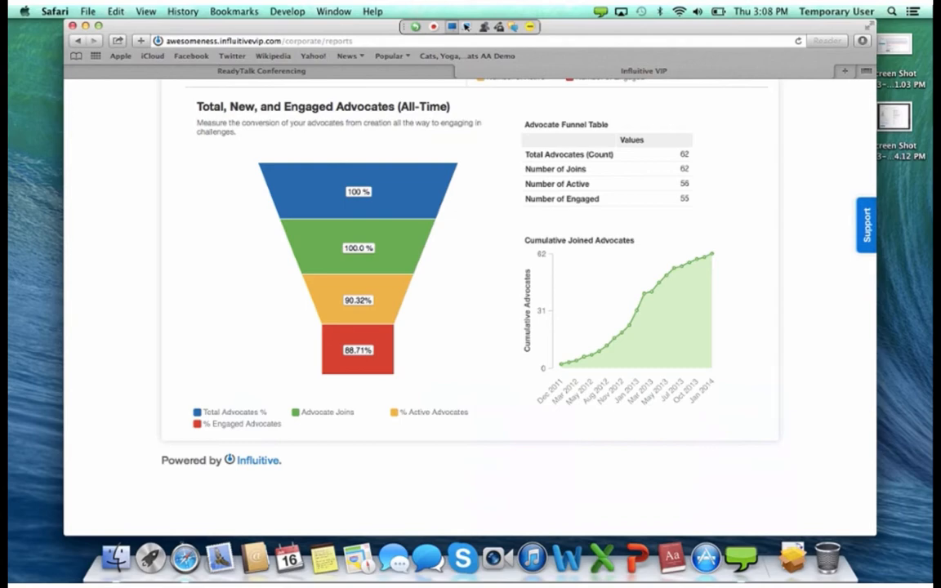
pyautogui.moveTo(358, 192)
pyautogui.scroll(-1, 512, 513)
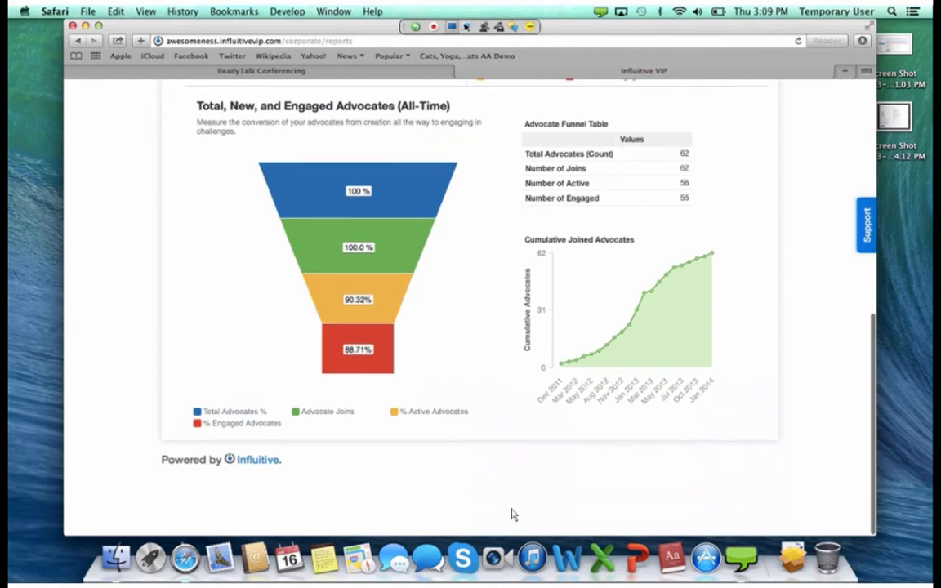
pyautogui.scroll(8, 513, 514)
pyautogui.scroll(-7, 512, 515)
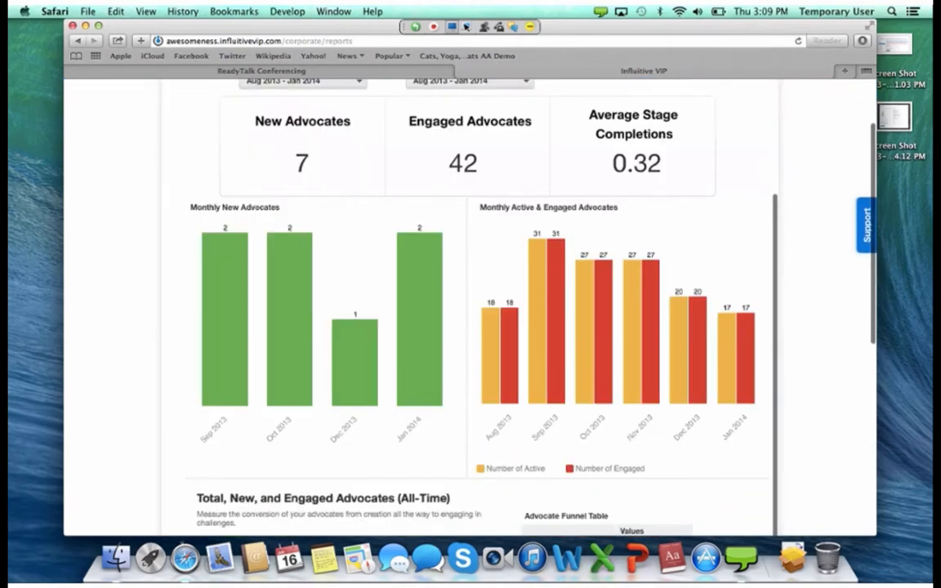
pyautogui.scroll(-2, 504, 507)
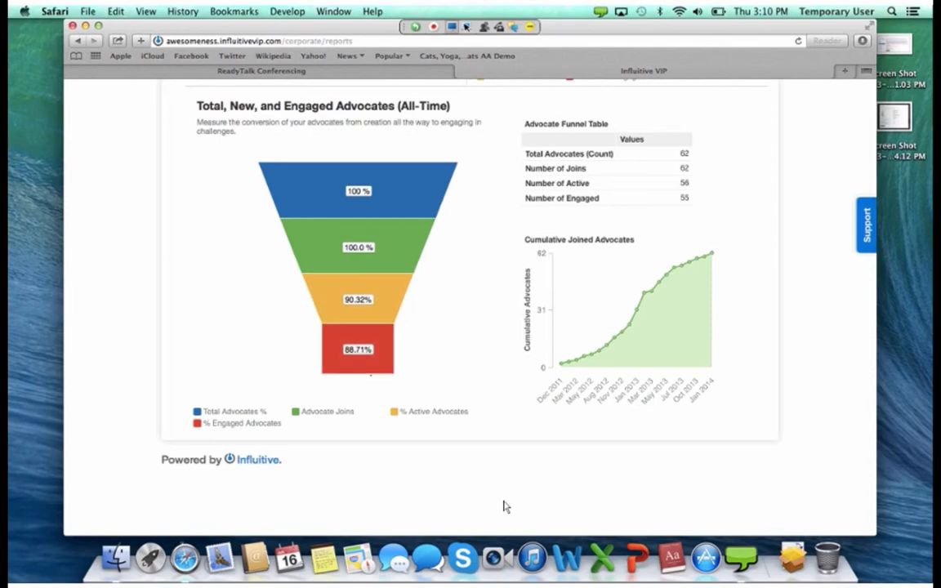
# - Switch from the Advocate Engagement report to the Advocate Retention report
pyautogui.scroll(10, 504, 507)
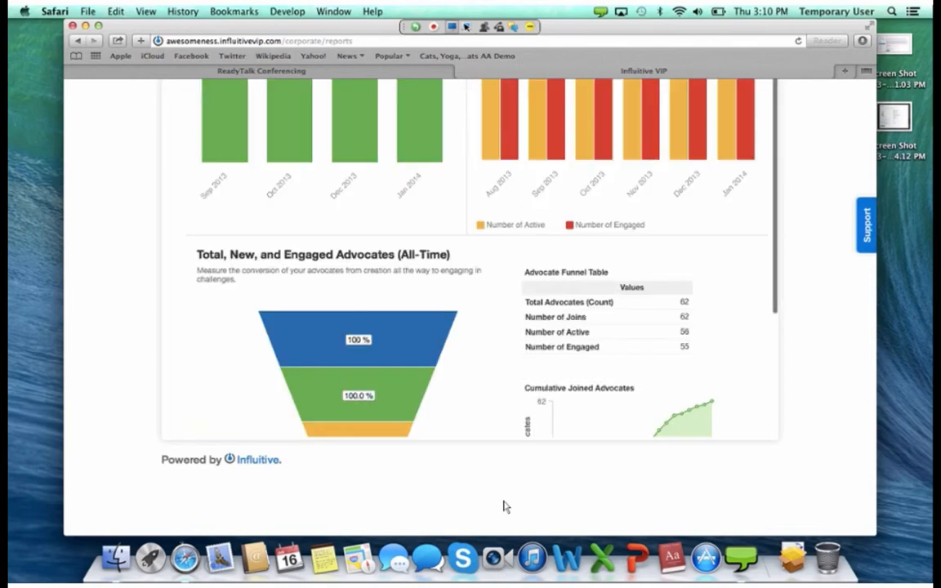
pyautogui.scroll(2, 482, 486)
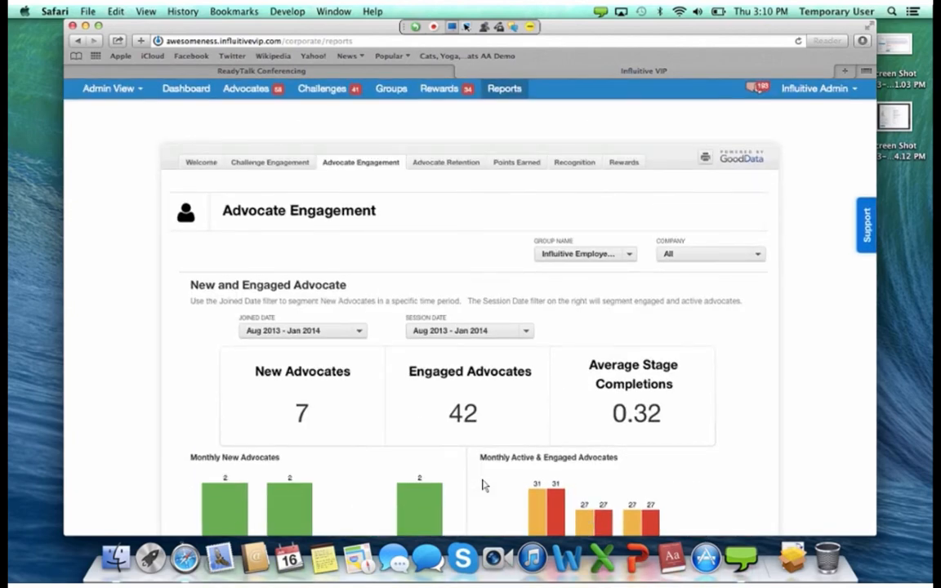
pyautogui.click(446, 163)
# - Examine the Session Analysis totals, the weekly average visits chart and the monthly Retention, Churn chart
pyautogui.scroll(-2, 123, 123)
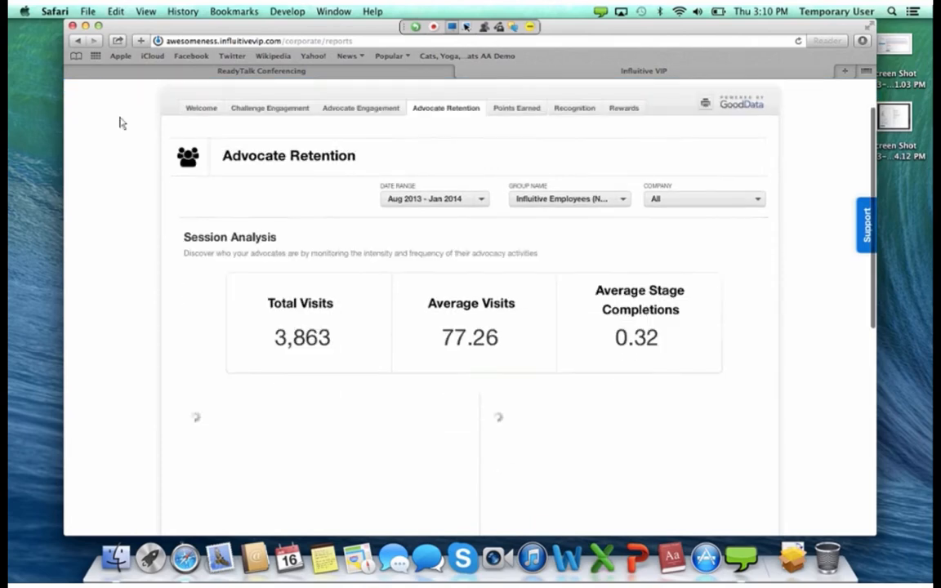
pyautogui.scroll(-3, 122, 123)
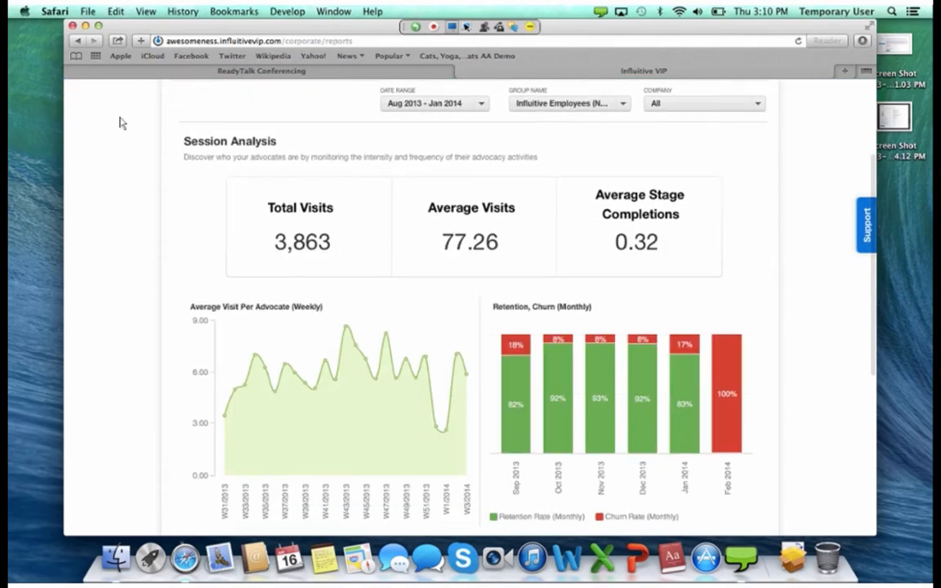
pyautogui.scroll(-2, 121, 123)
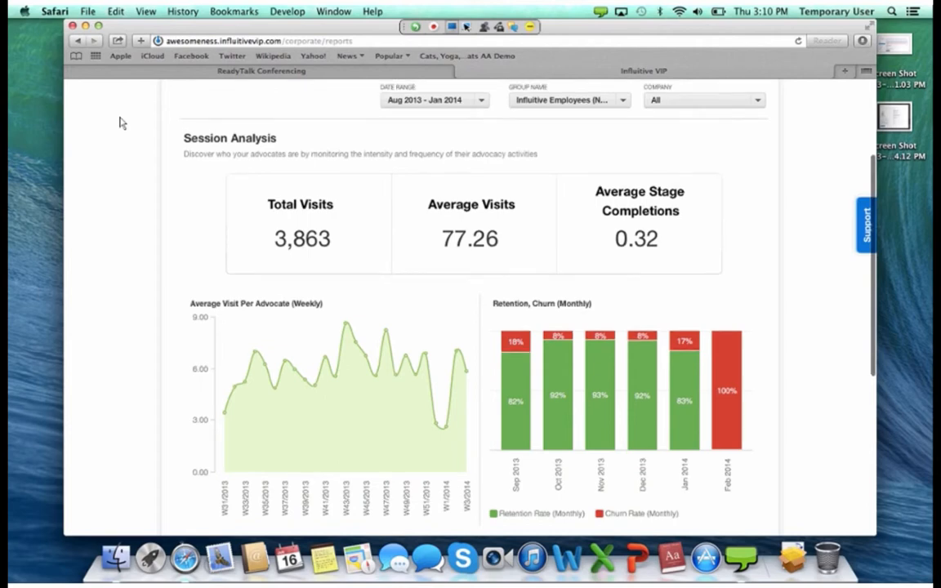
pyautogui.scroll(-1, 121, 123)
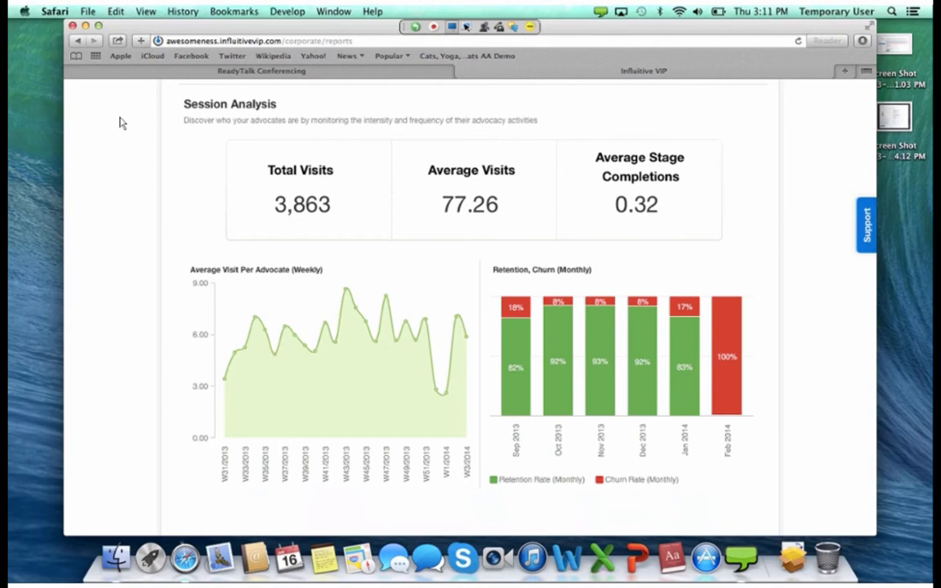
pyautogui.scroll(3, 119, 123)
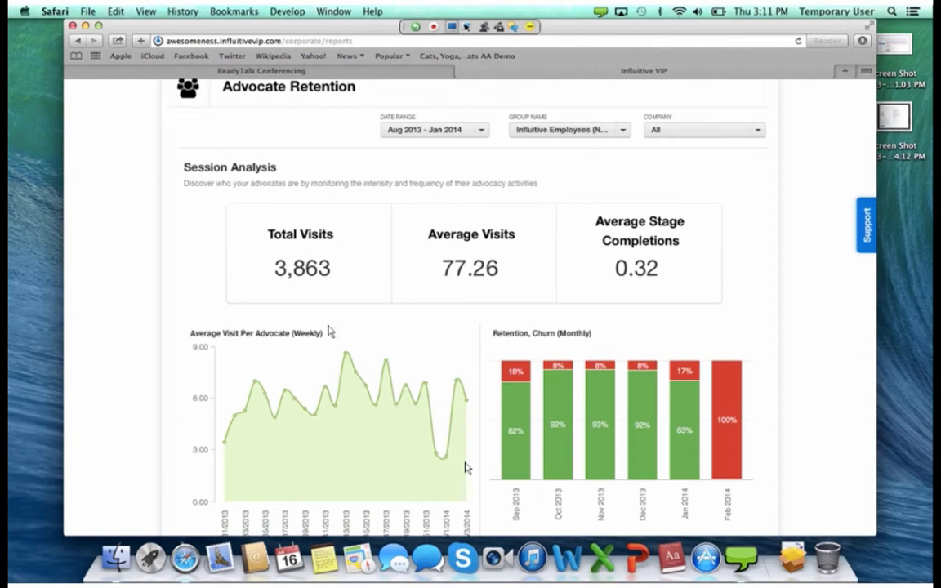
# - View the September 2013 churn breakdown by contact from the monthly Retention, Churn chart, and close it
pyautogui.scroll(1, 324, 327)
pyautogui.scroll(-3, 324, 327)
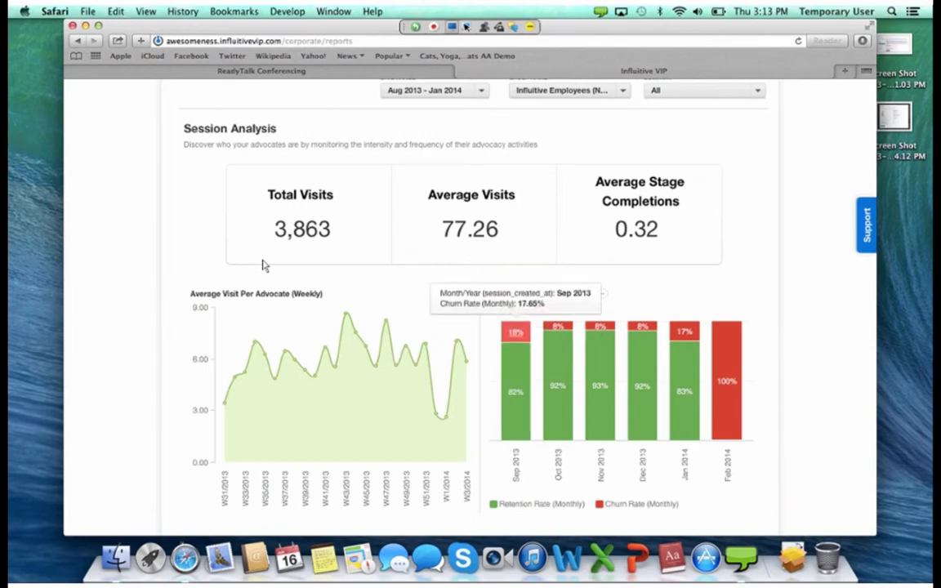
pyautogui.click(515, 331)
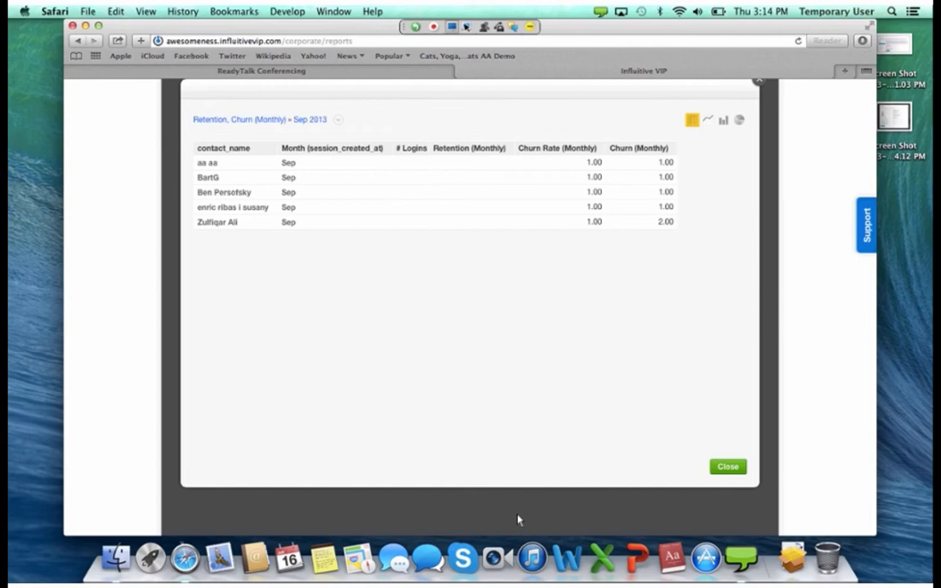
pyautogui.click(518, 521)
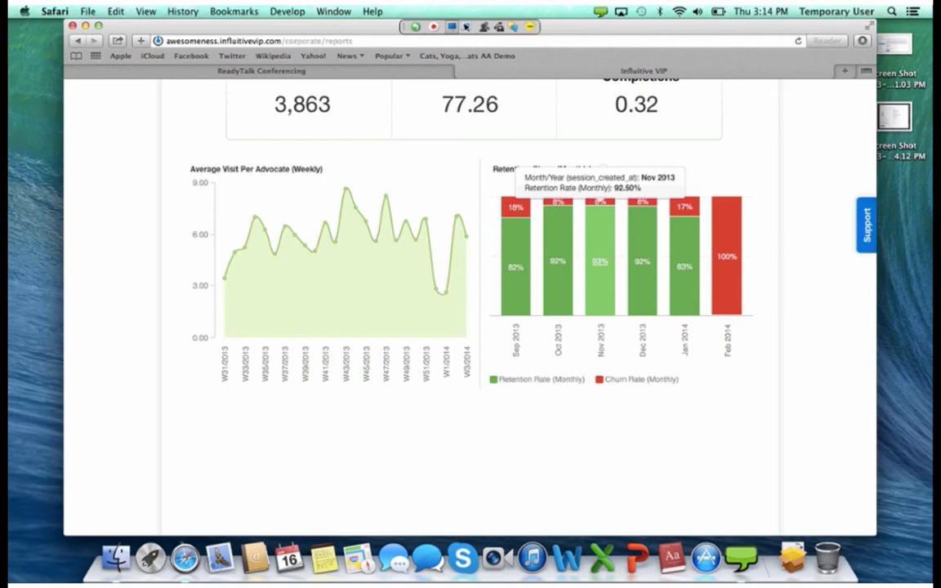
# - Switch from the Advocate Retention report to the Points Earned report
pyautogui.scroll(5, 558, 261)
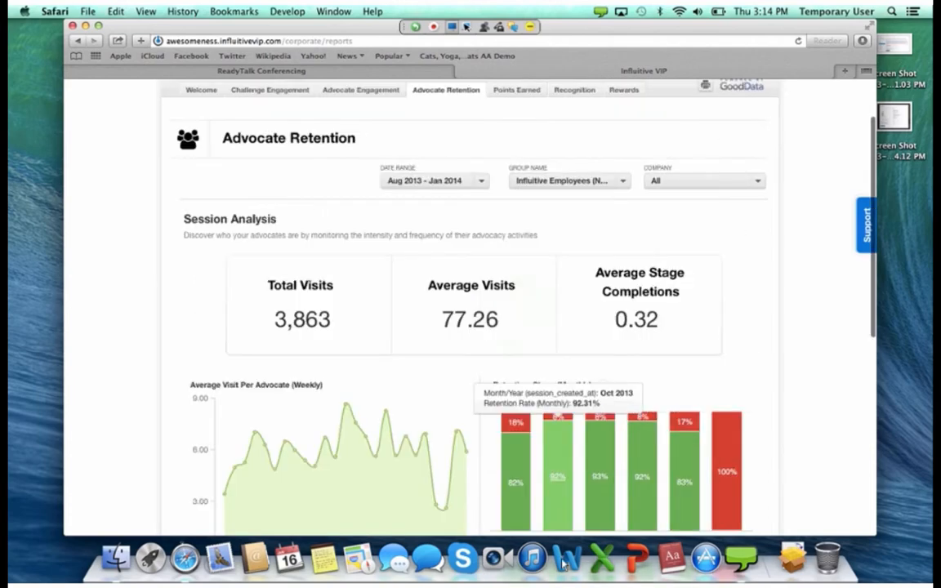
pyautogui.scroll(2, 563, 563)
pyautogui.click(517, 163)
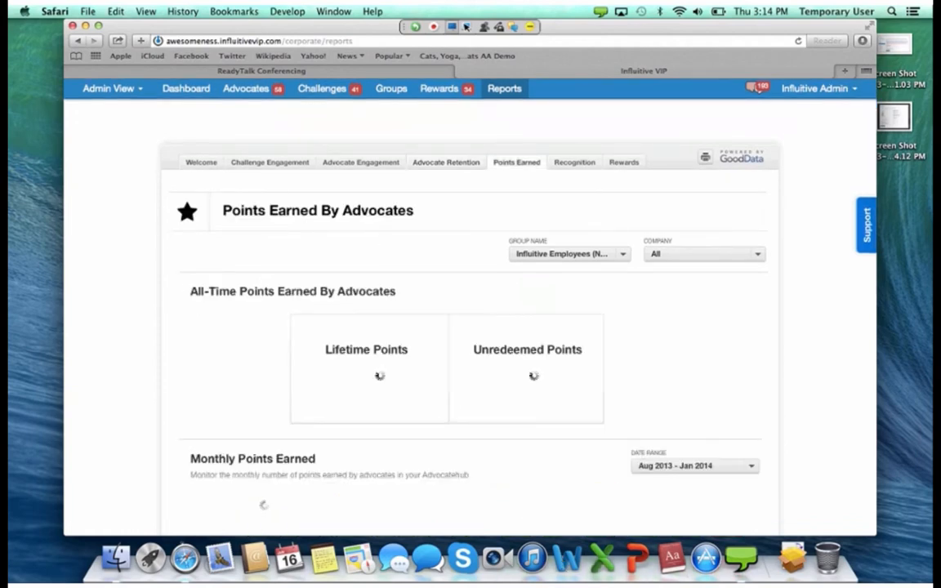
# - Examine the all-time points totals, the Monthly Average Points Earned chart and the Top Advocates By Points Earned table
pyautogui.scroll(-5, 470, 310)
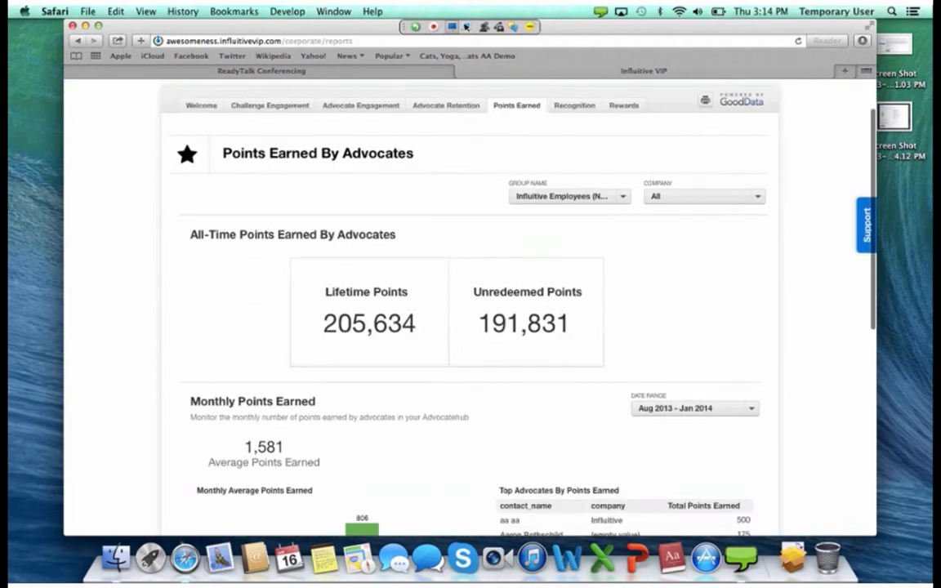
pyautogui.scroll(3, 470, 310)
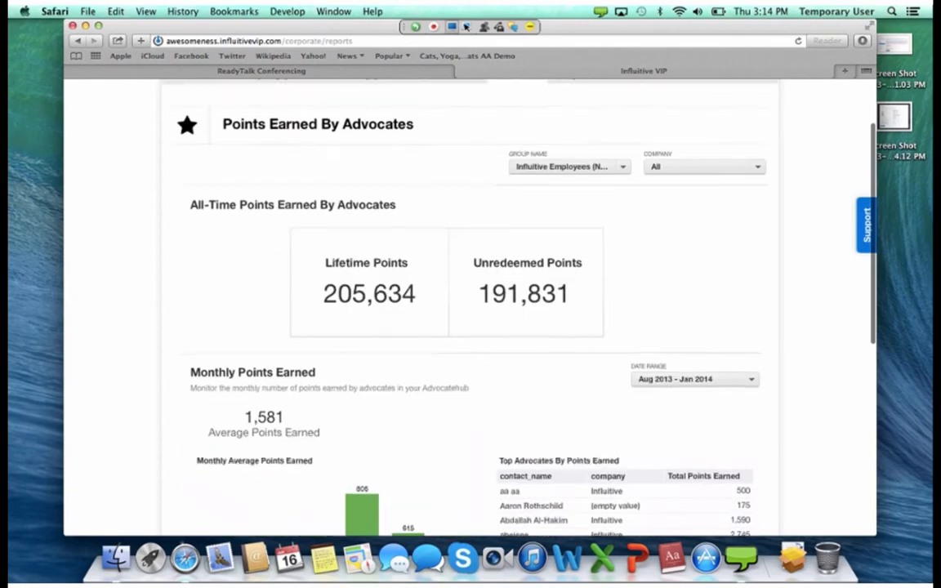
pyautogui.scroll(1, 470, 311)
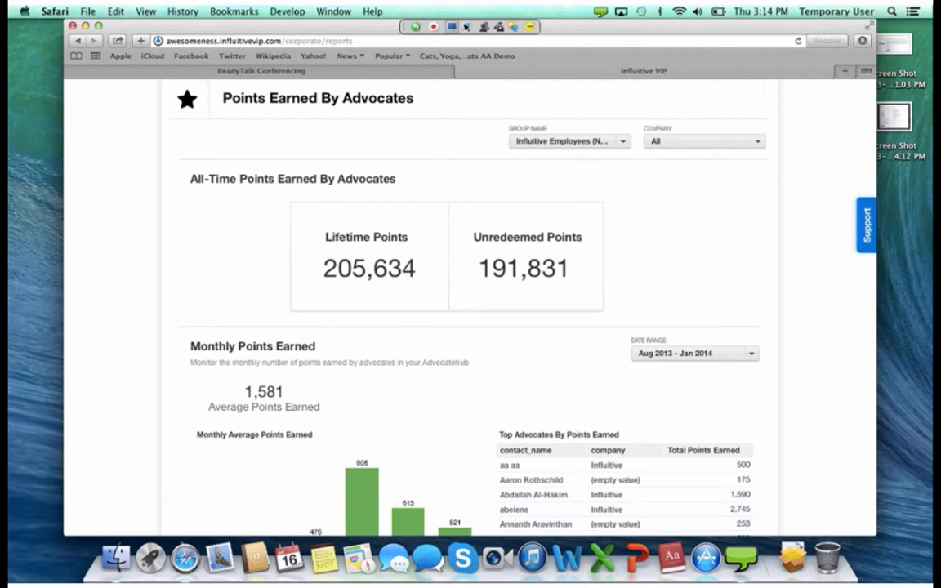
pyautogui.scroll(-3, 471, 311)
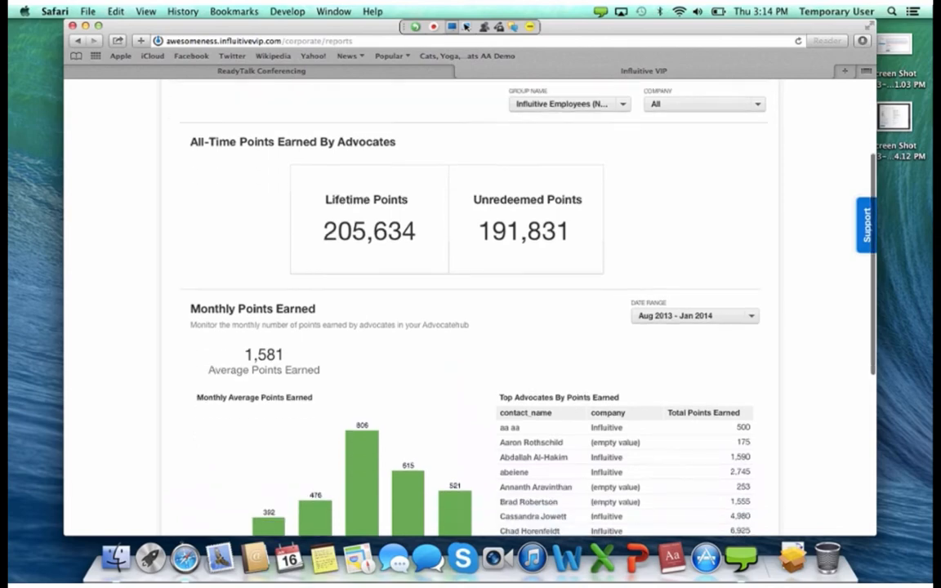
pyautogui.scroll(-1, 472, 311)
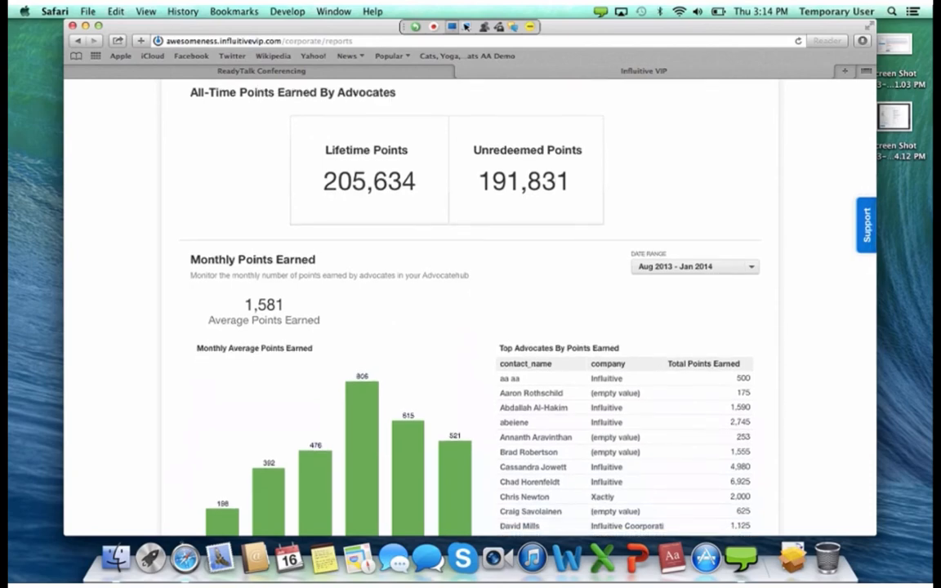
pyautogui.scroll(-5, 471, 310)
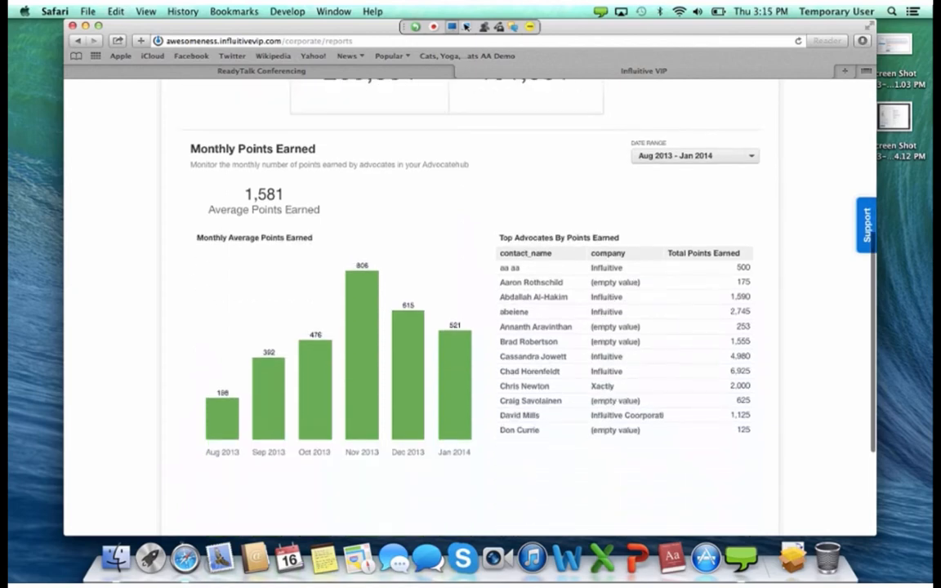
pyautogui.scroll(4, 471, 310)
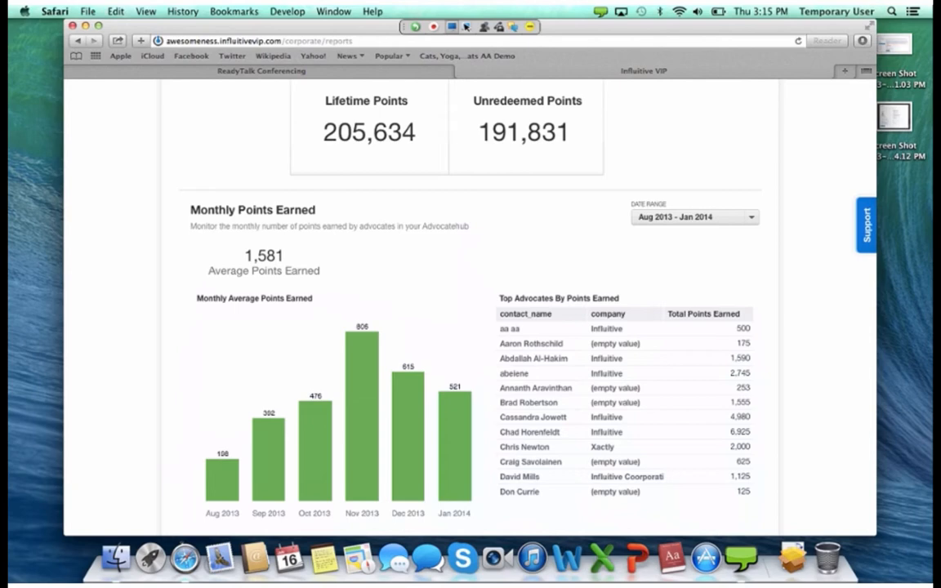
pyautogui.scroll(-3, 470, 311)
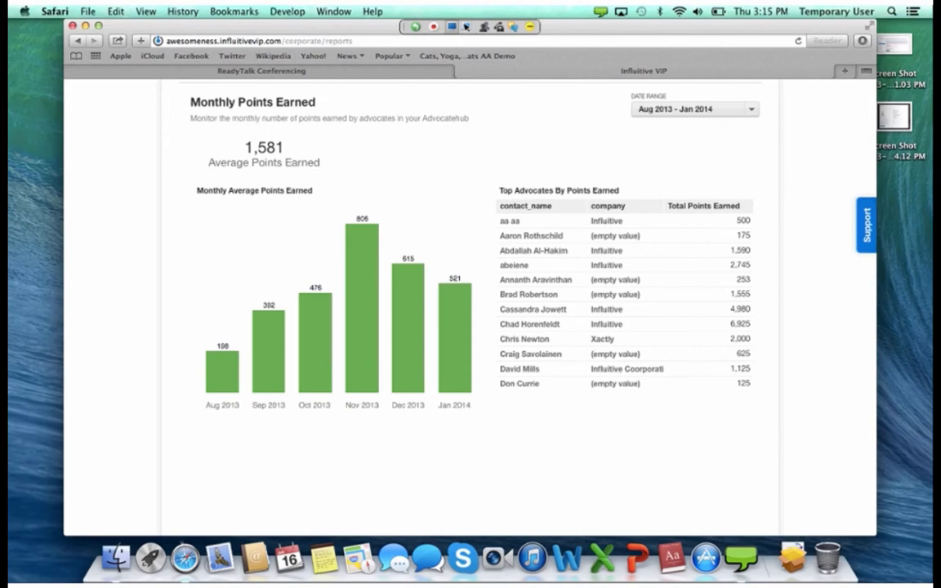
# - View the December 2013 breakdown by contact from the Monthly Average Points Earned chart, and close it
pyautogui.moveTo(392, 390)
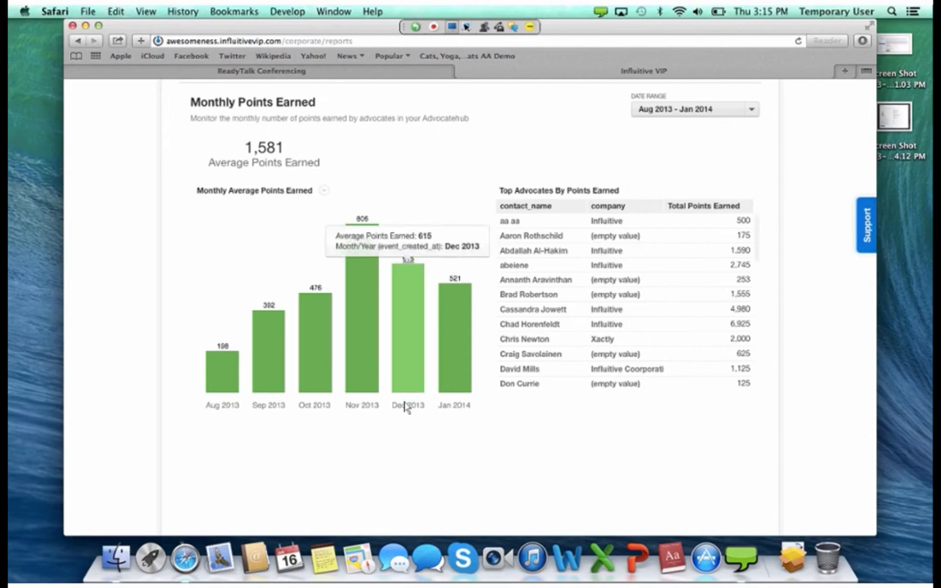
pyautogui.click(406, 405)
pyautogui.scroll(-5, 405, 384)
pyautogui.scroll(5, 470, 327)
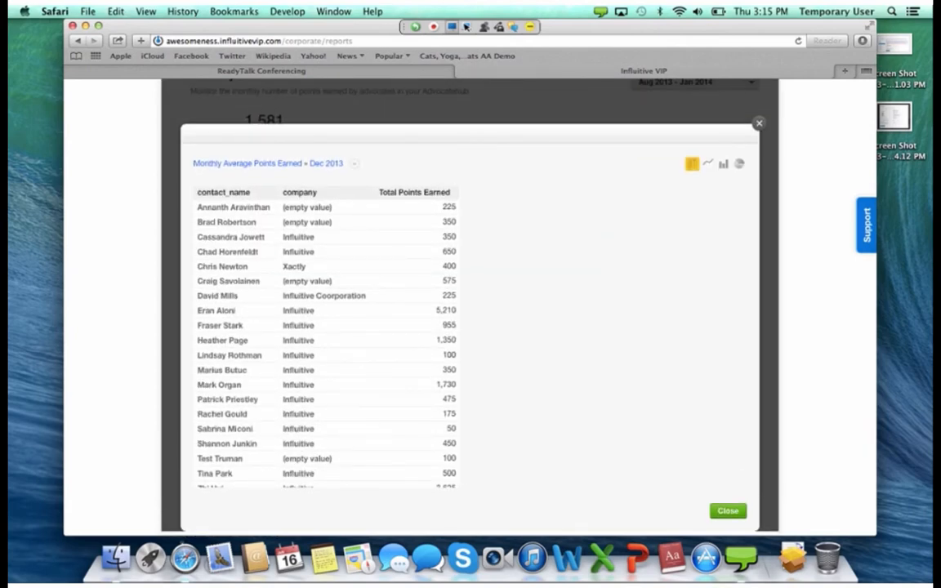
pyautogui.click(728, 510)
pyautogui.scroll(-3, 494, 495)
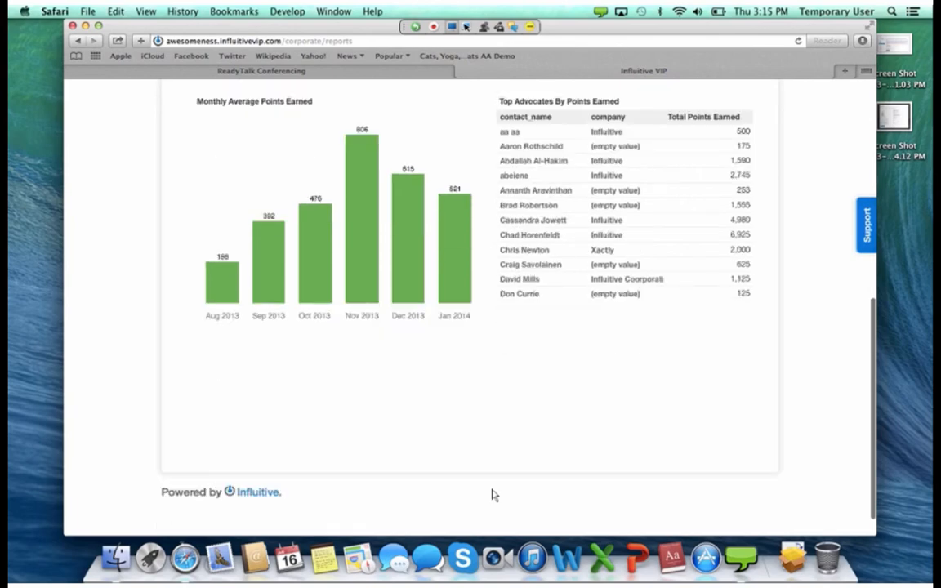
# - Switch from the Points Earned report to the Recognition report
pyautogui.scroll(5, 493, 496)
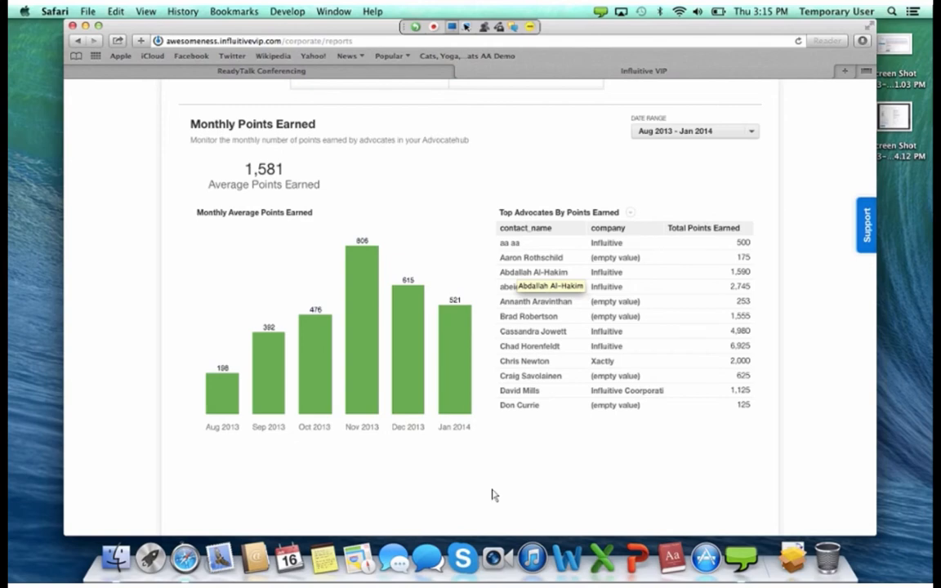
pyautogui.scroll(5, 492, 495)
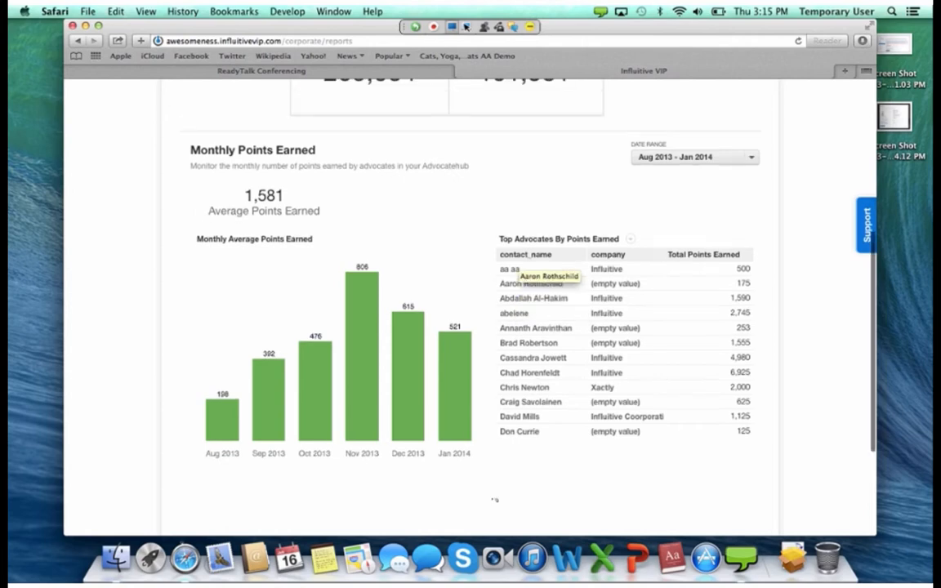
pyautogui.scroll(5, 522, 523)
pyautogui.click(573, 162)
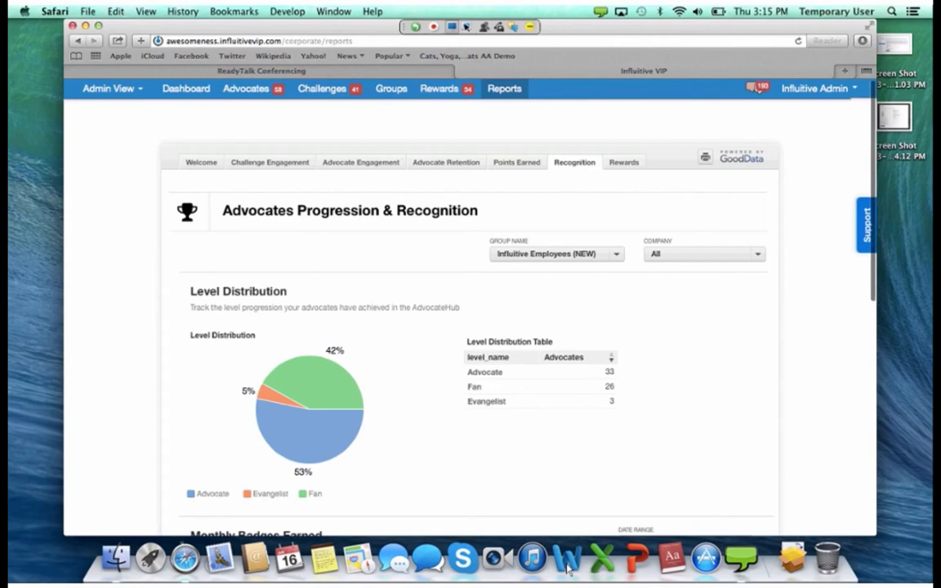
# - Examine the Level Distribution pie chart and the Level Distribution Table of the advocates
pyautogui.scroll(-3, 469, 327)
pyautogui.scroll(1, 470, 307)
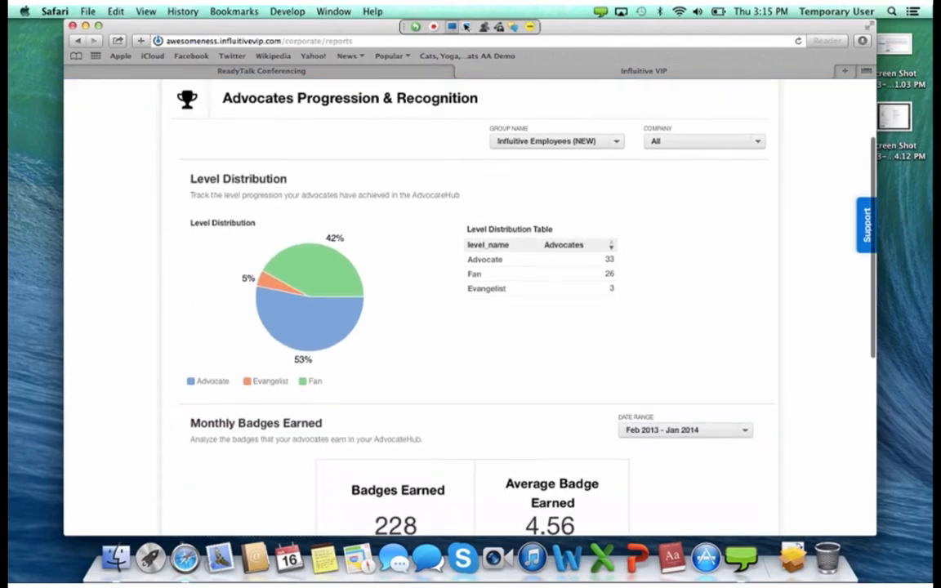
pyautogui.scroll(-1, 470, 307)
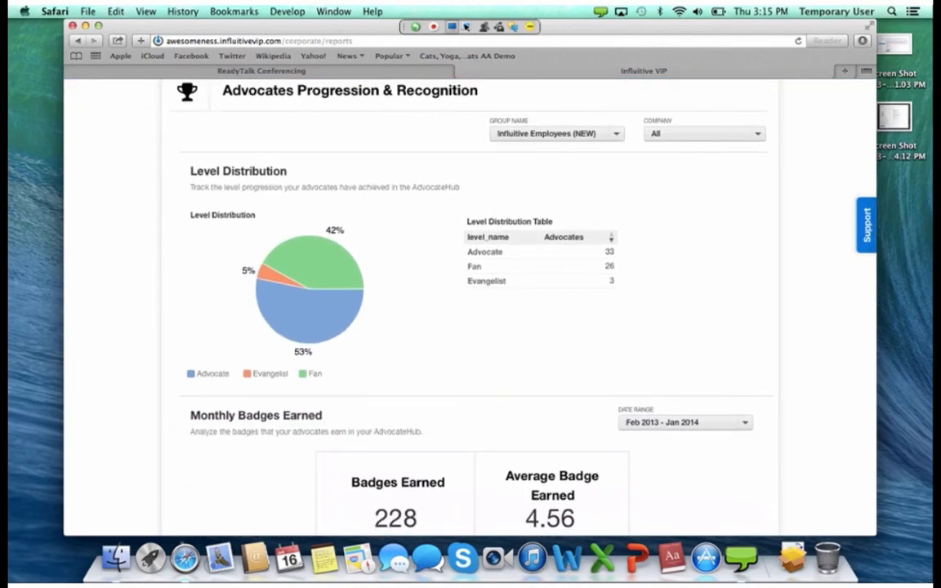
pyautogui.scroll(-2, 469, 307)
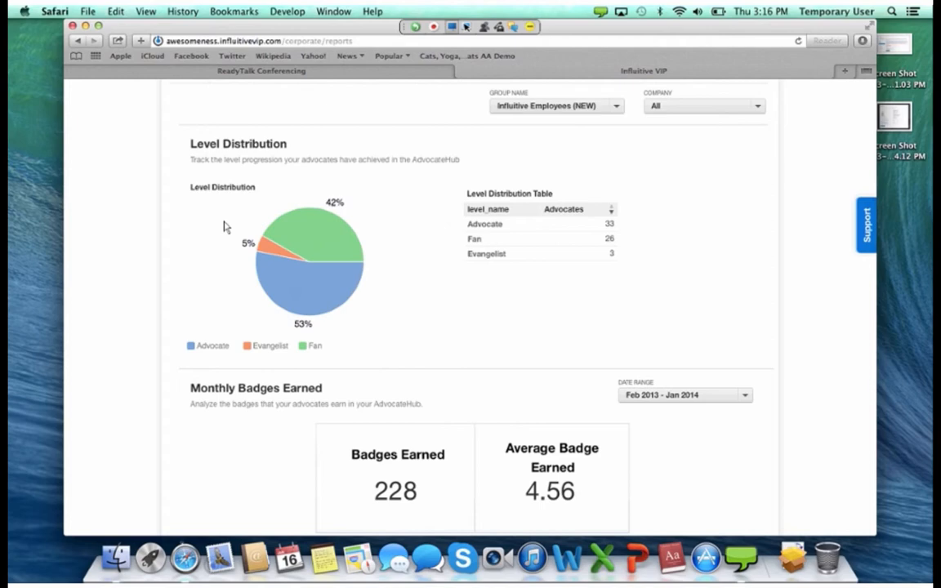
# - Examine the Monthly Badges Earned totals and chart together with the Popular Badges chart
pyautogui.scroll(-7, 226, 227)
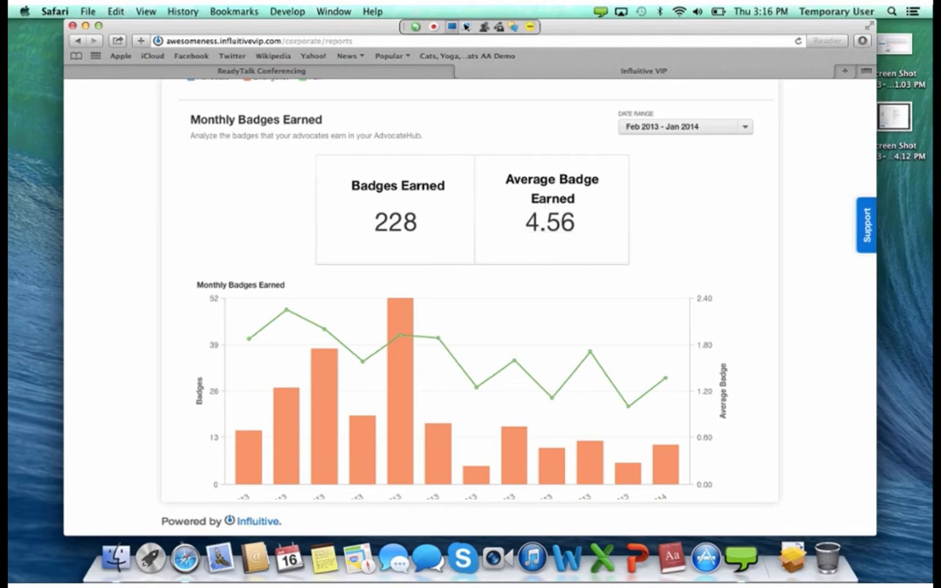
pyautogui.scroll(4, 483, 485)
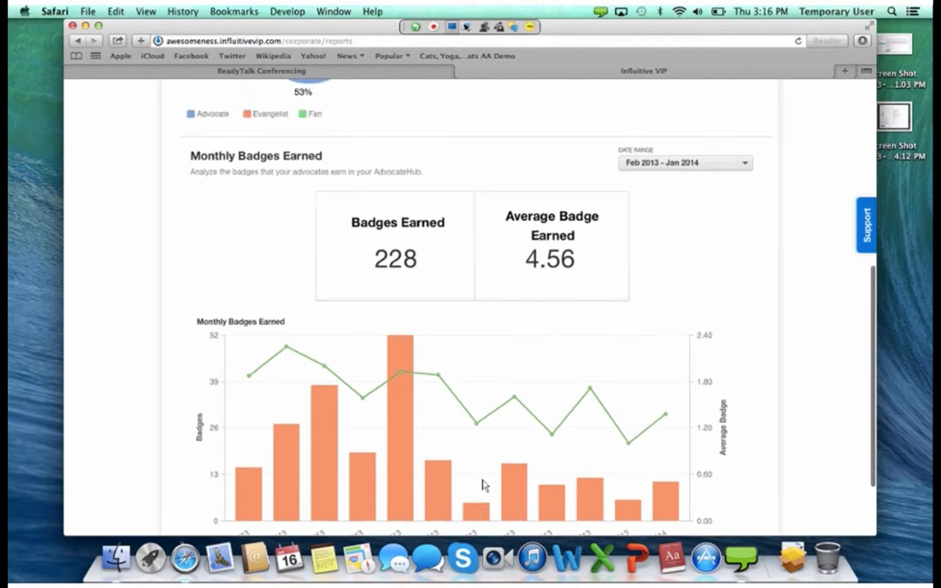
pyautogui.scroll(1, 483, 485)
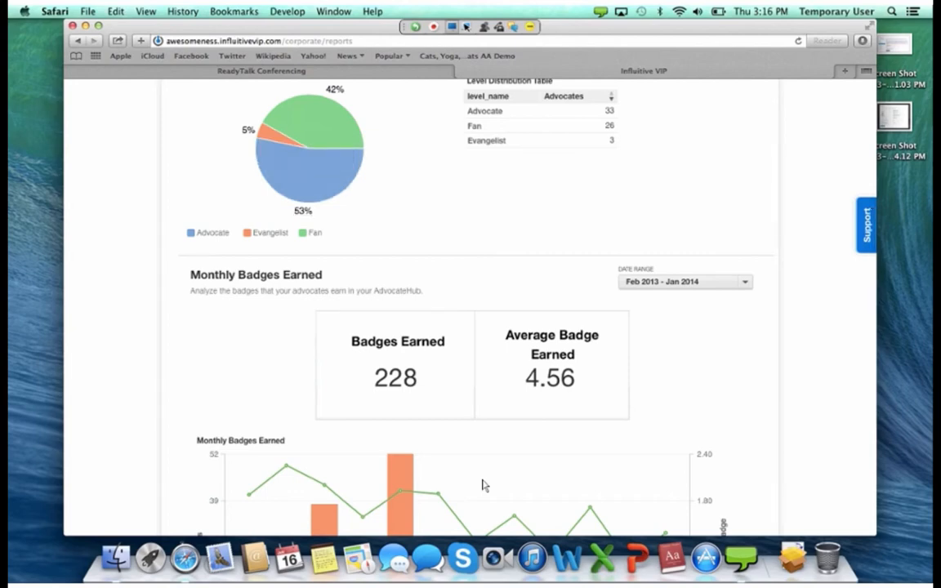
pyautogui.scroll(-3, 484, 485)
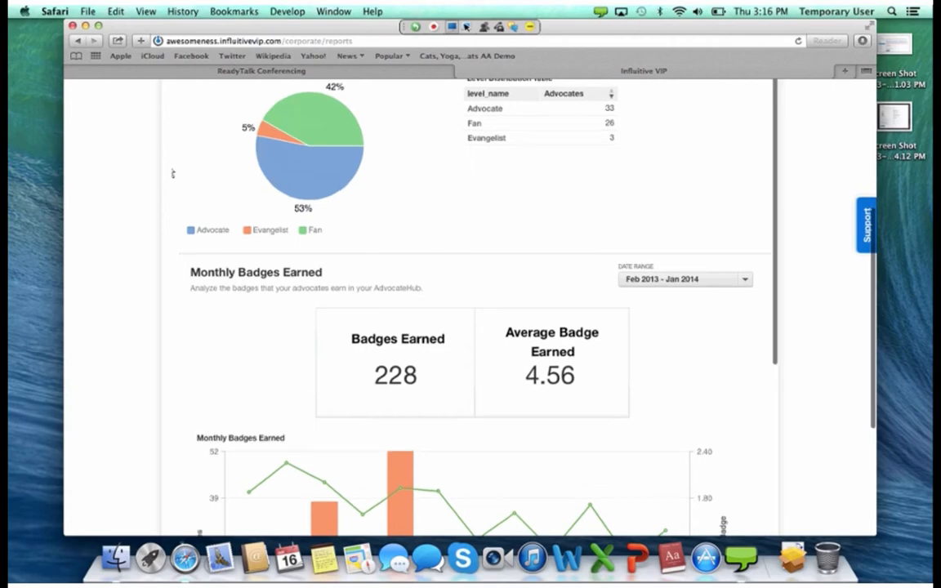
pyautogui.scroll(-3, 172, 173)
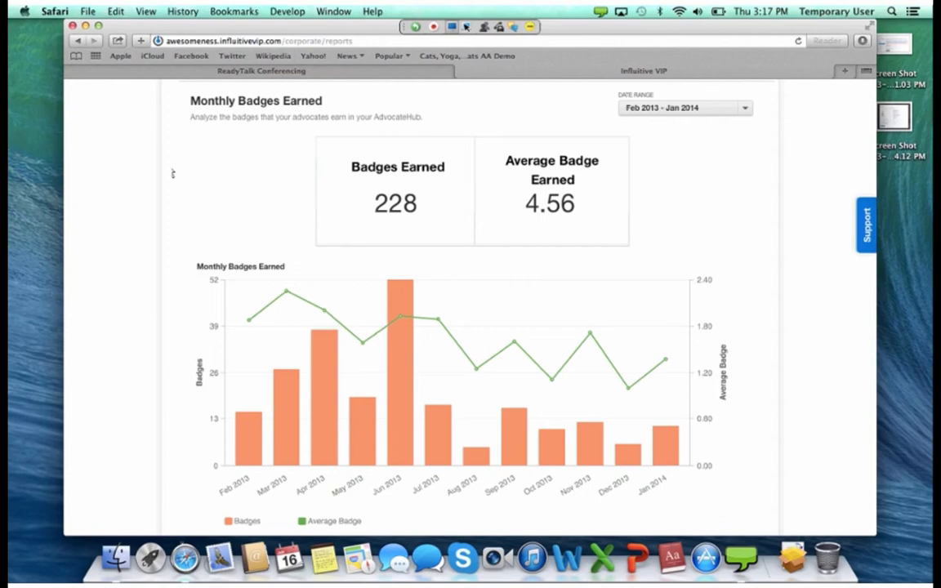
pyautogui.scroll(-10, 173, 173)
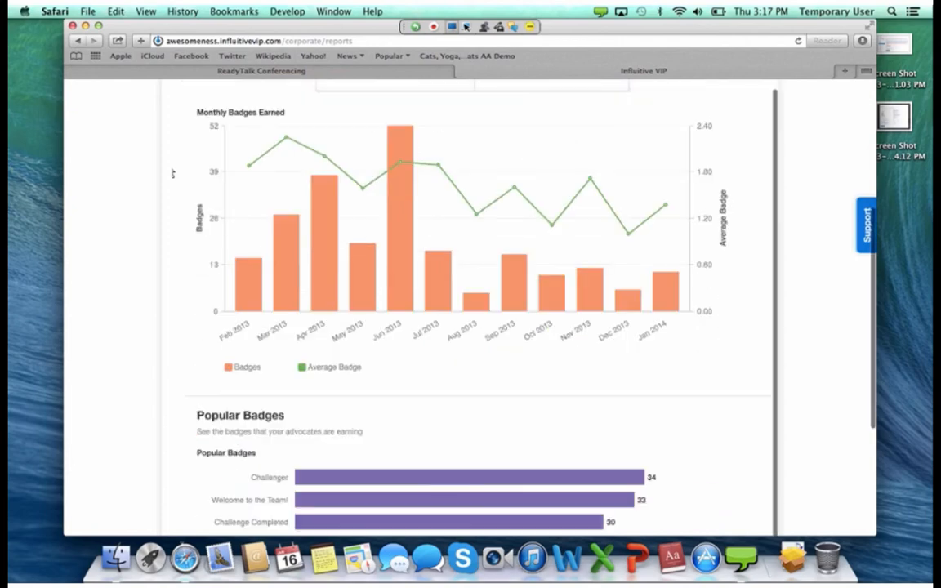
pyautogui.scroll(-2, 170, 171)
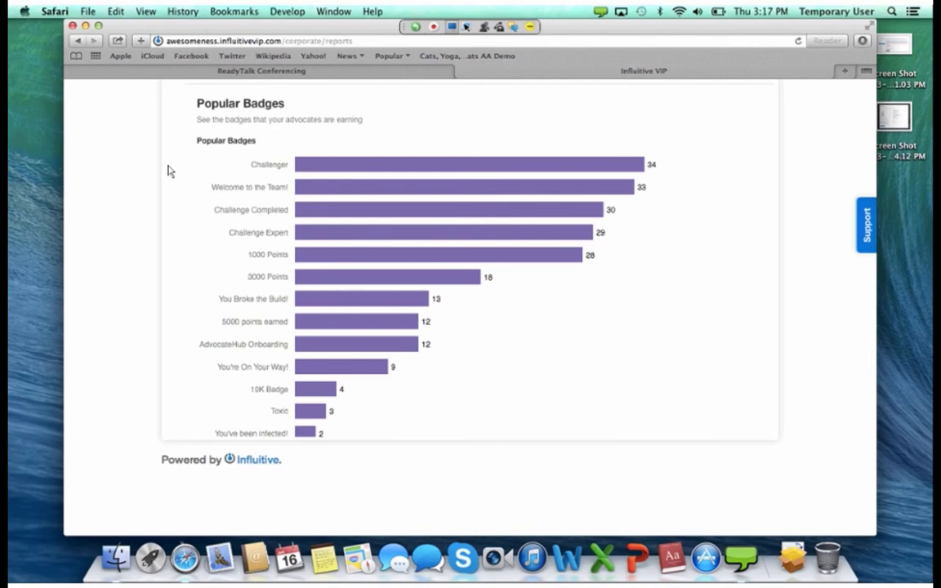
# - Switch from the Recognition report to the Rewards report
pyautogui.scroll(10, 143, 143)
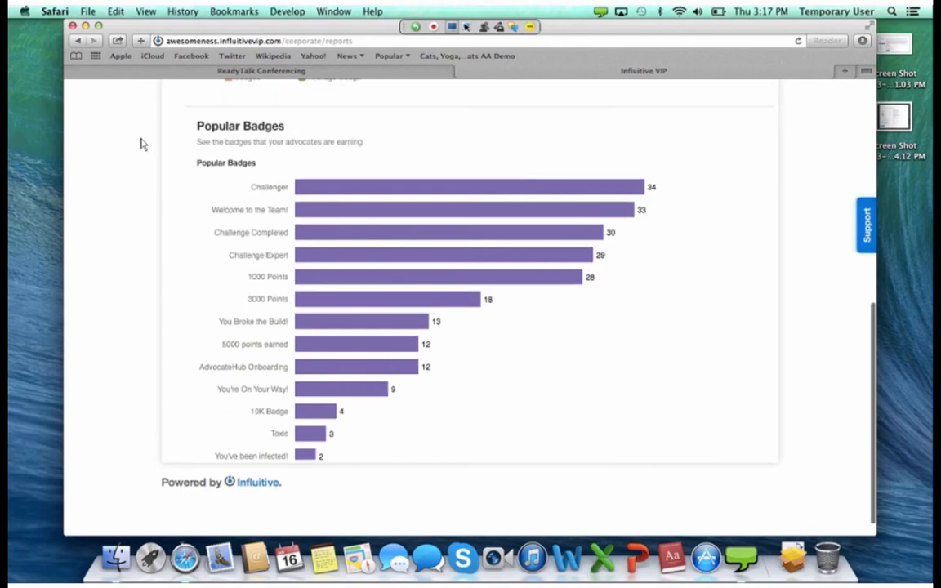
pyautogui.scroll(8, 433, 435)
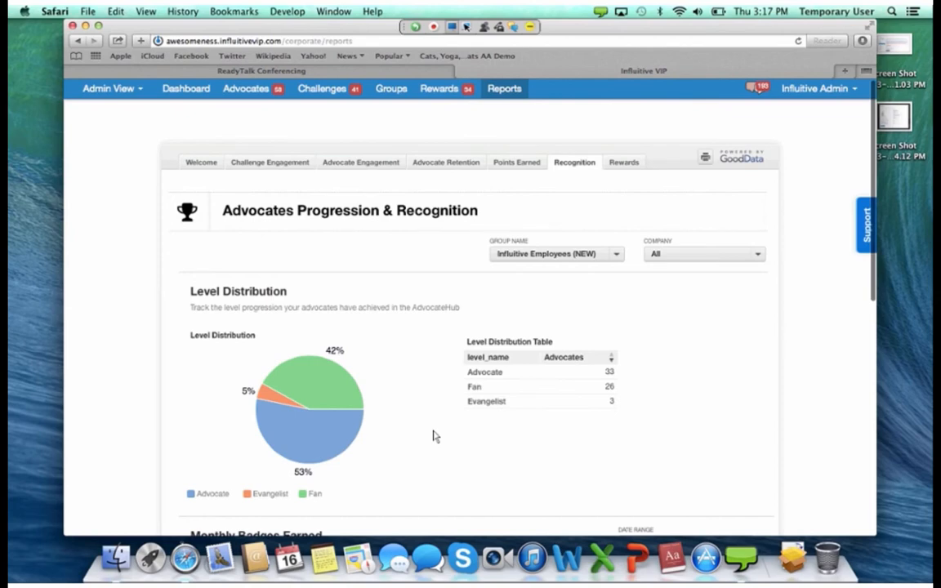
pyautogui.click(623, 162)
# - Examine the all-time and monthly reward redemptions, the top redeeming advocates and the Rewards Fulfilment chart, including the Charity type
pyautogui.scroll(-1, 469, 343)
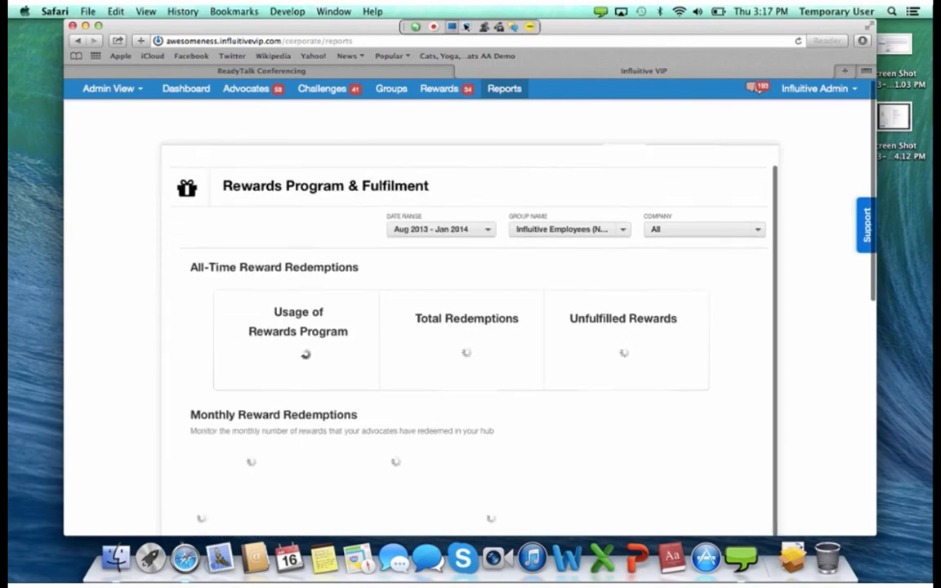
pyautogui.scroll(-1, 469, 343)
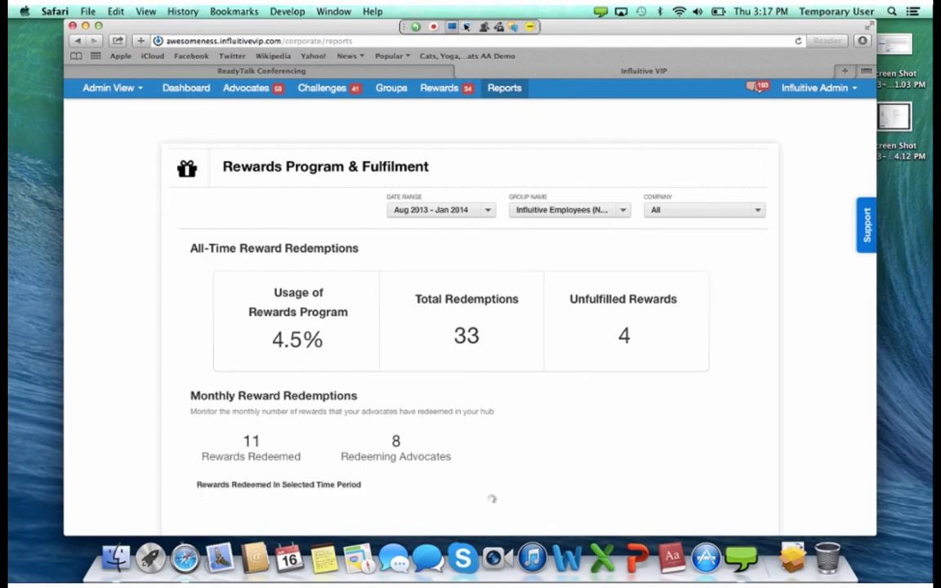
pyautogui.scroll(-5, 469, 343)
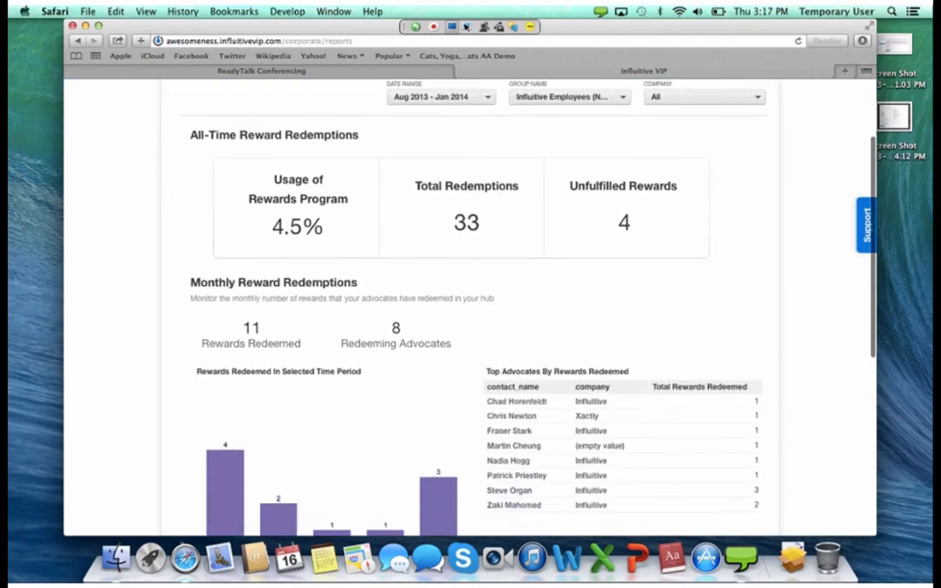
pyautogui.scroll(-2, 469, 343)
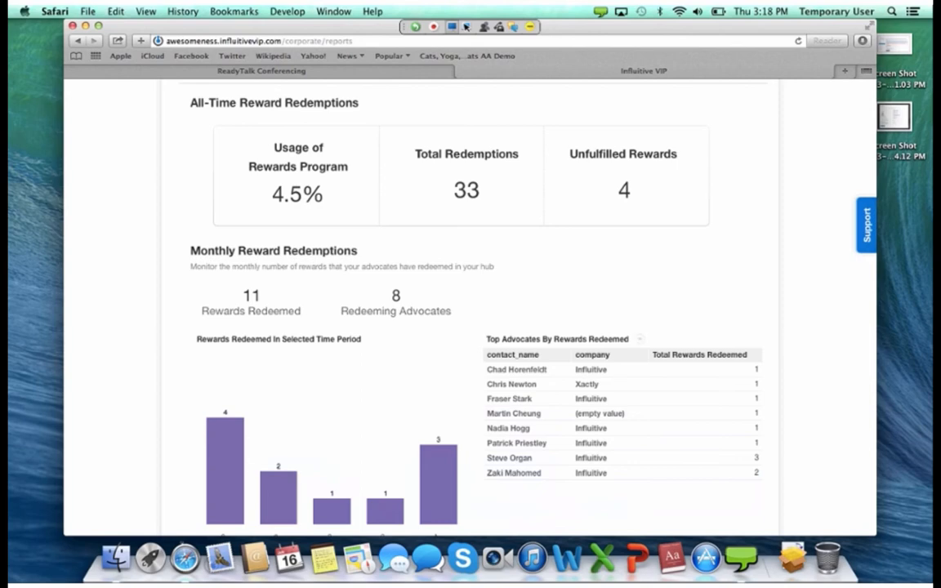
pyautogui.scroll(-5, 426, 304)
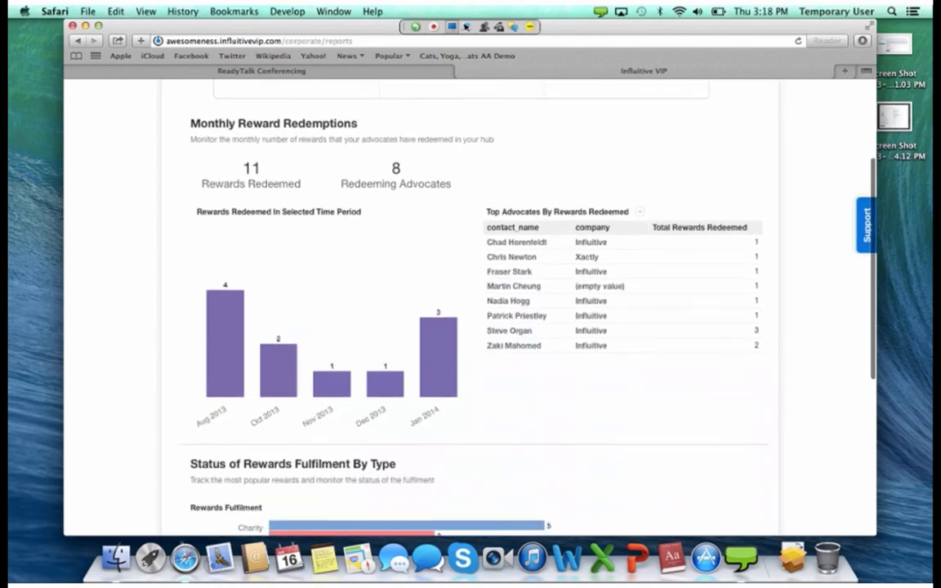
pyautogui.scroll(-5, 426, 304)
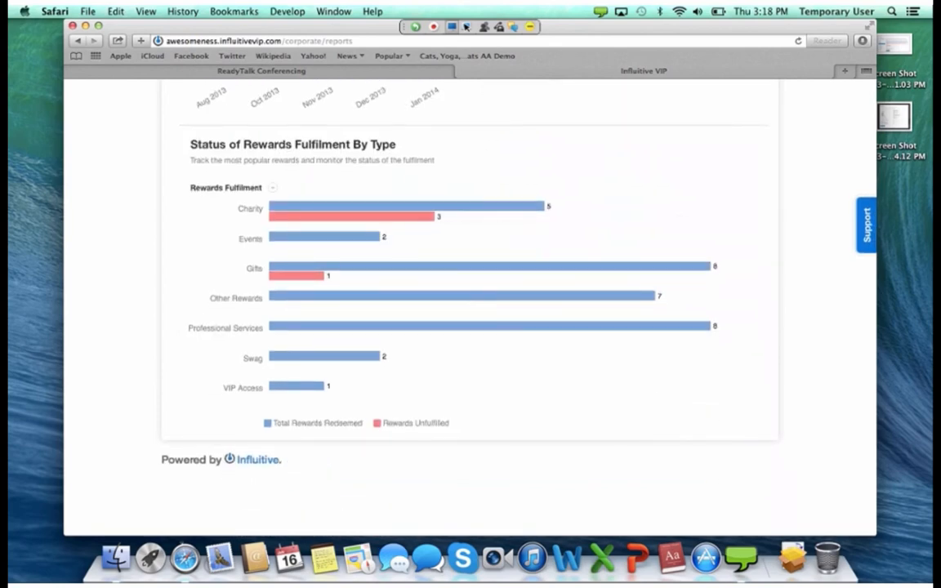
pyautogui.moveTo(406, 206)
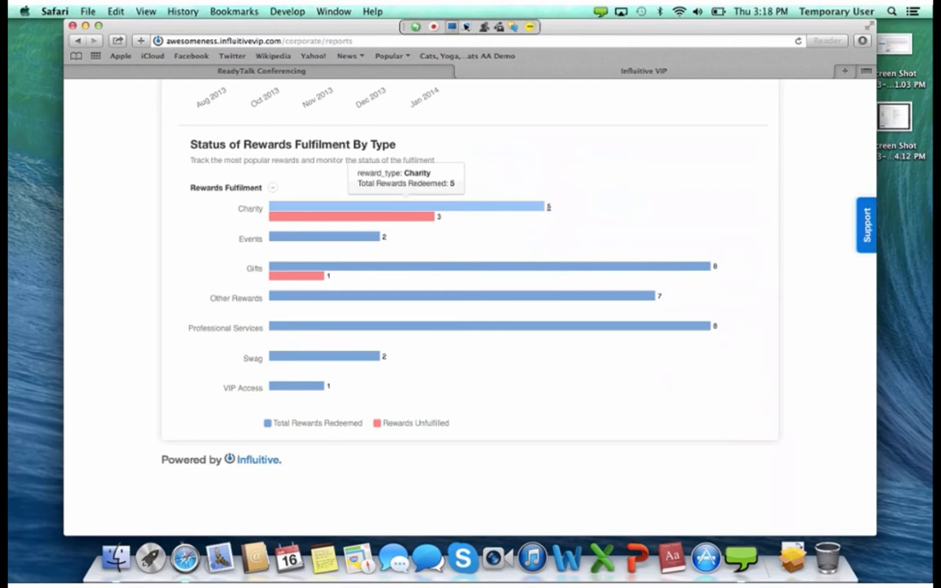
# - Examine the unfulfilled Charity and Gifts rewards in the Rewards Fulfilment chart, and review the all-time and monthly redemption figures again
pyautogui.moveTo(352, 217)
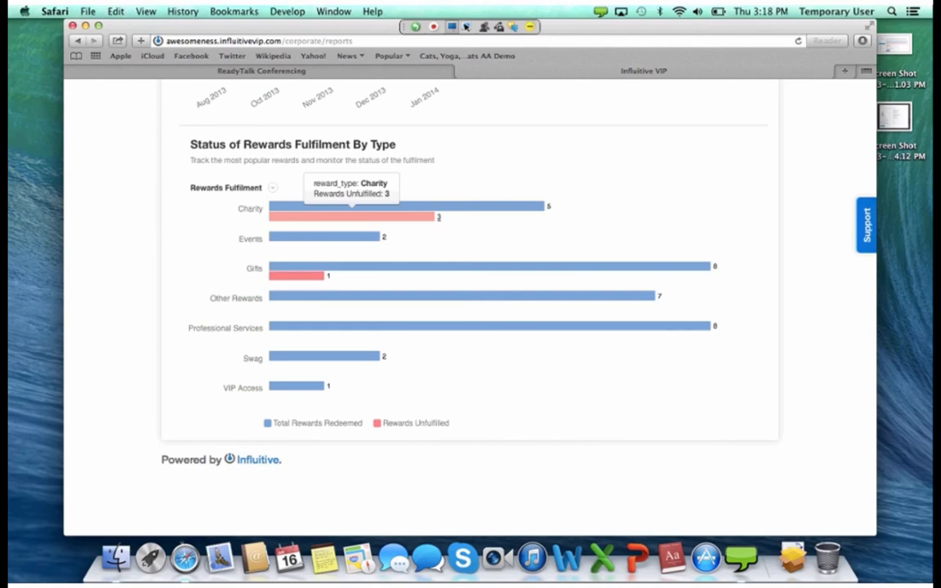
pyautogui.moveTo(295, 275)
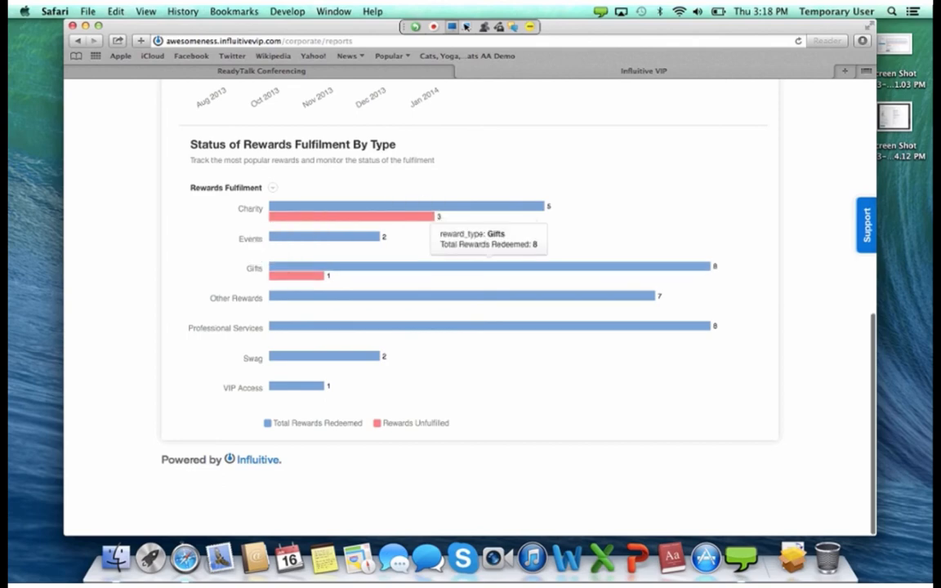
pyautogui.scroll(5, 490, 245)
pyautogui.scroll(5, 466, 270)
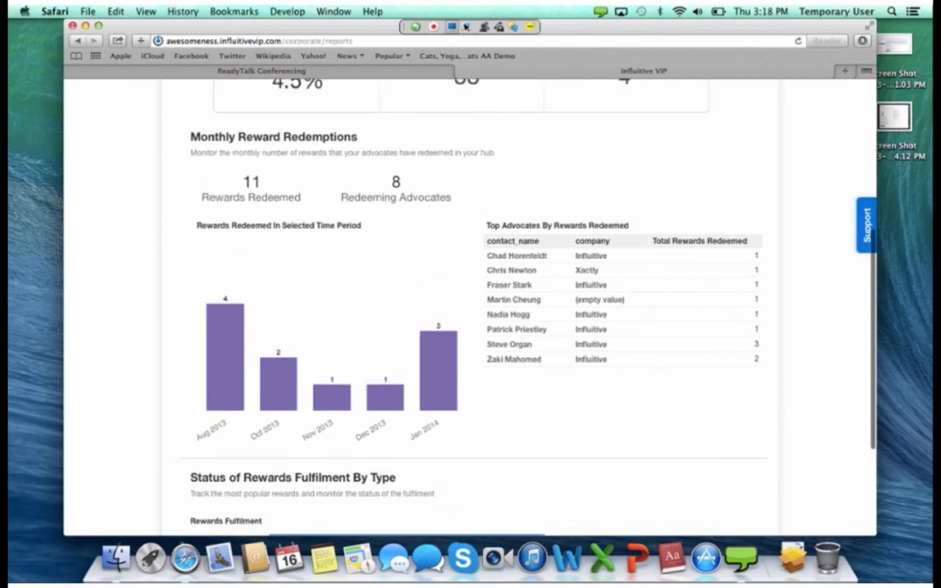
pyautogui.scroll(1, 465, 302)
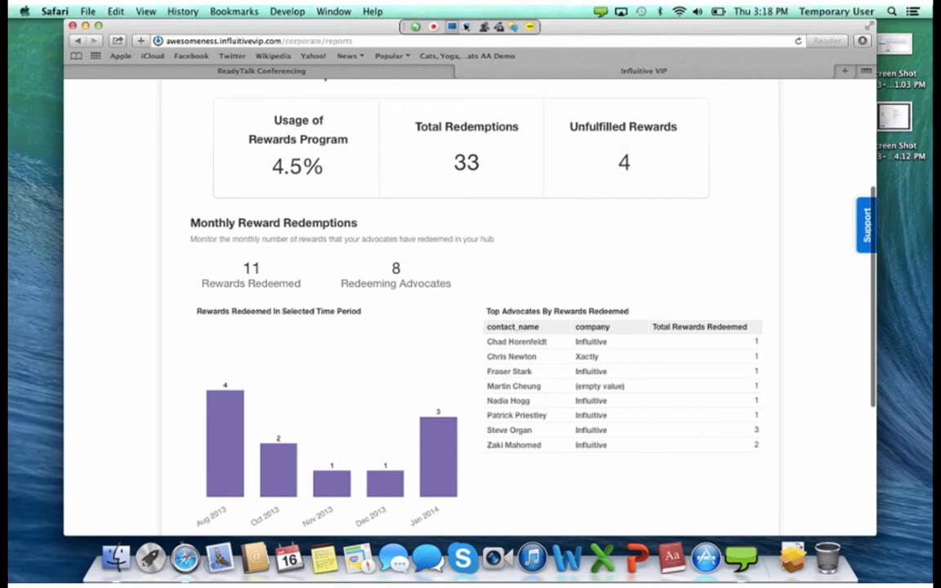
pyautogui.scroll(1, 466, 302)
pyautogui.scroll(-2, 466, 302)
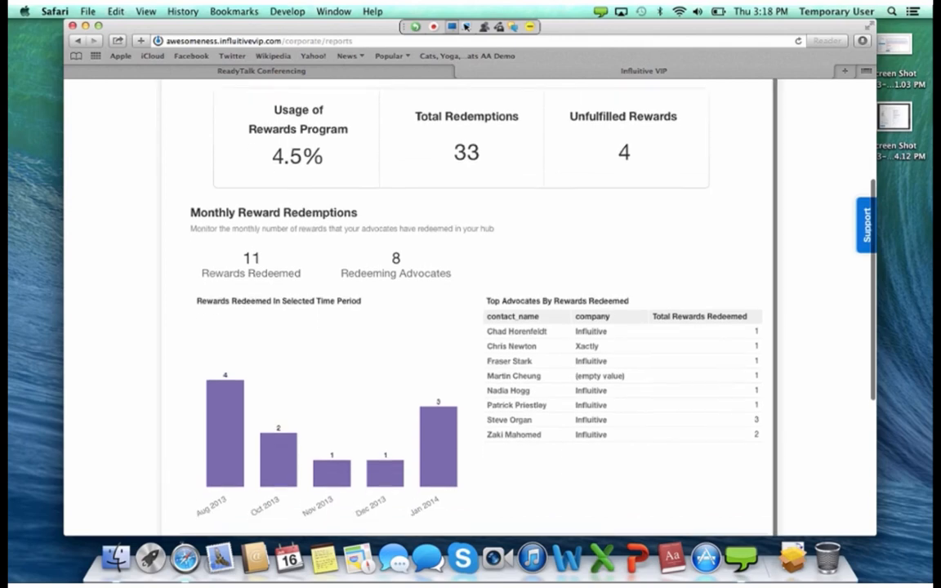
pyautogui.scroll(-8, 465, 302)
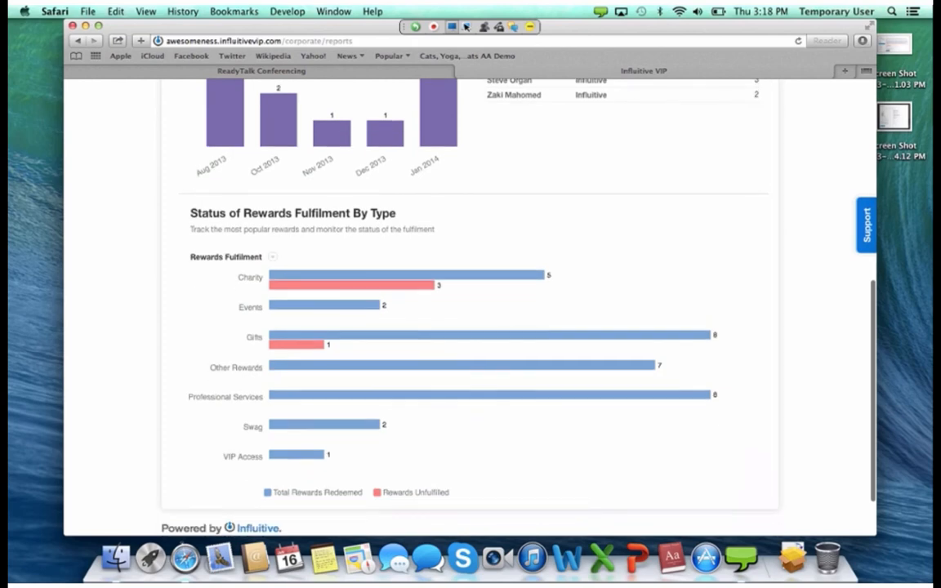
pyautogui.scroll(8, 465, 303)
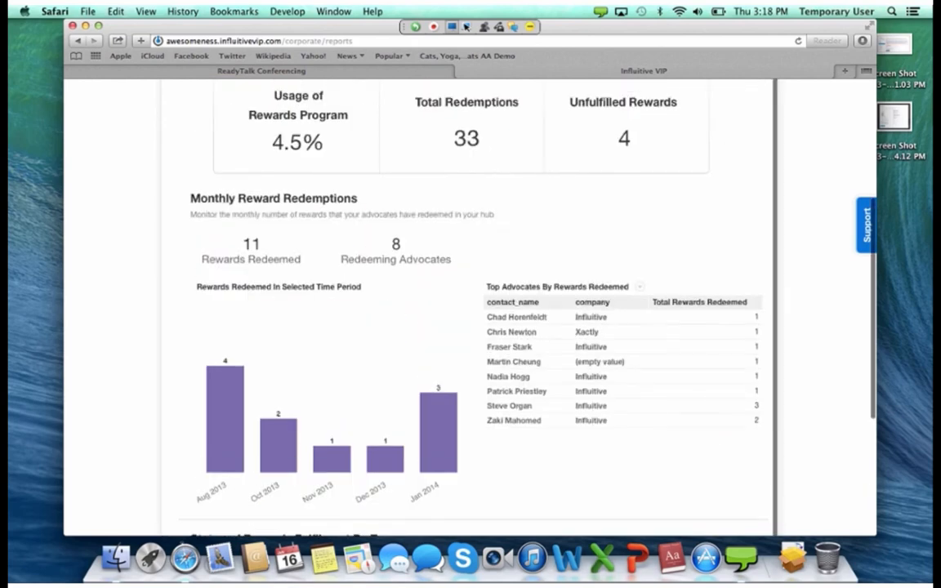
pyautogui.scroll(1, 467, 467)
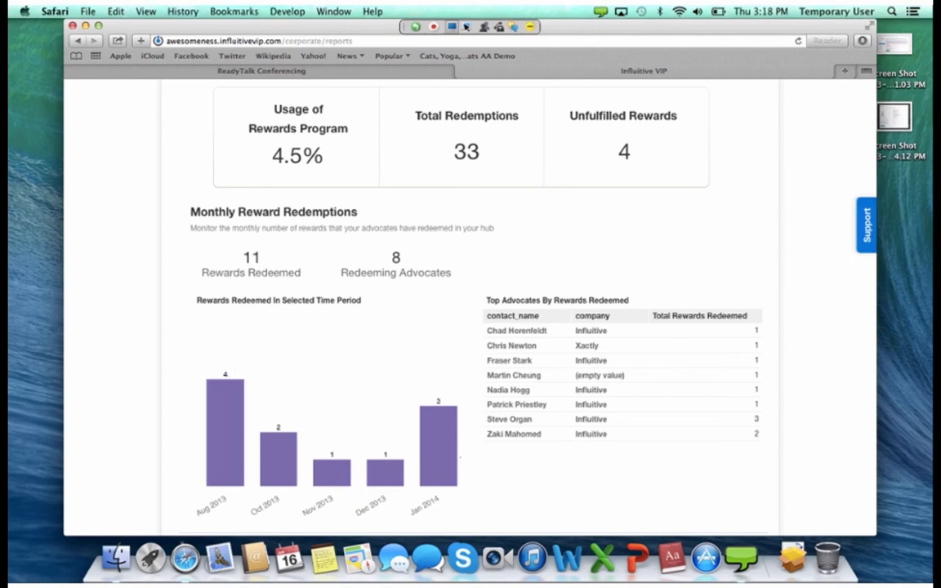
pyautogui.scroll(1, 172, 176)
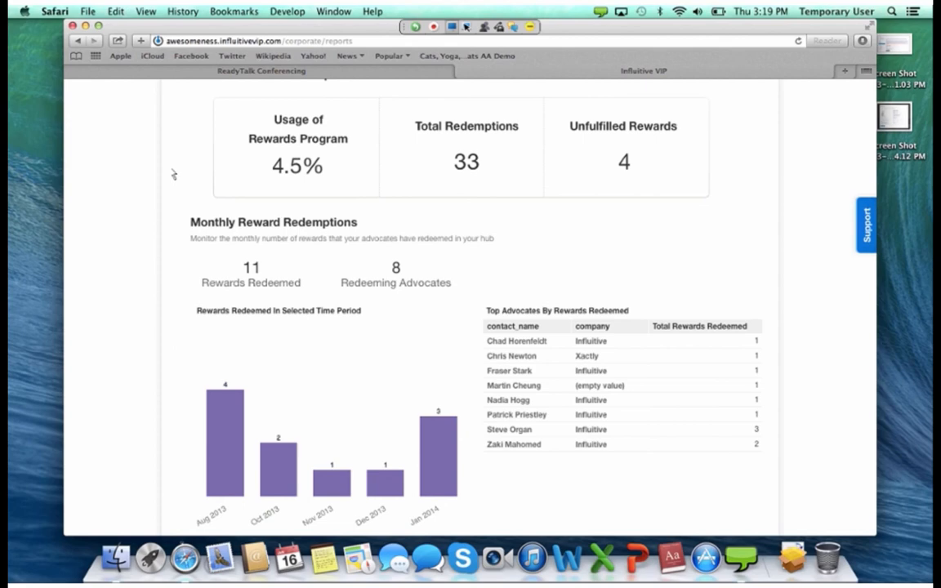
pyautogui.scroll(-1, 174, 174)
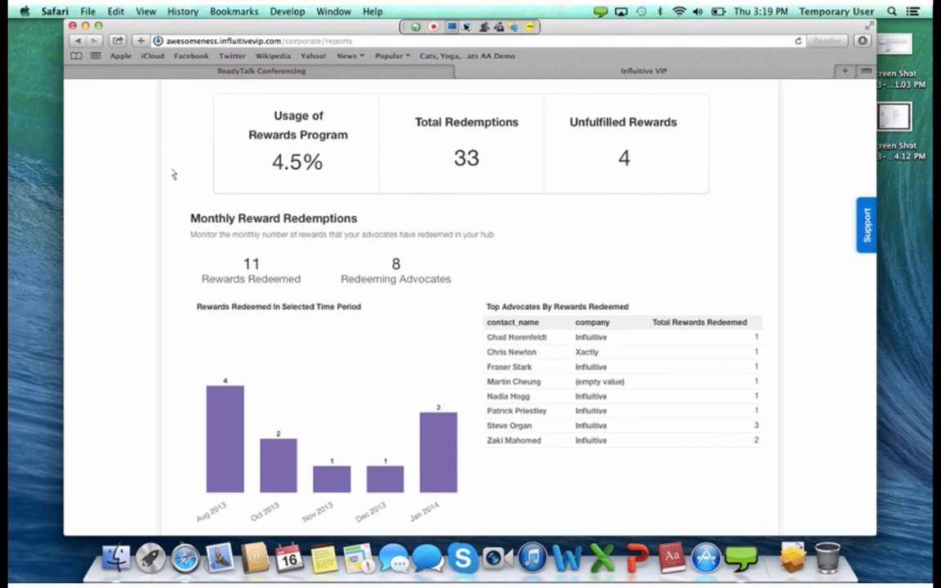
# - Switch from the Rewards report back to the Welcome page of the reports
pyautogui.scroll(5, 174, 174)
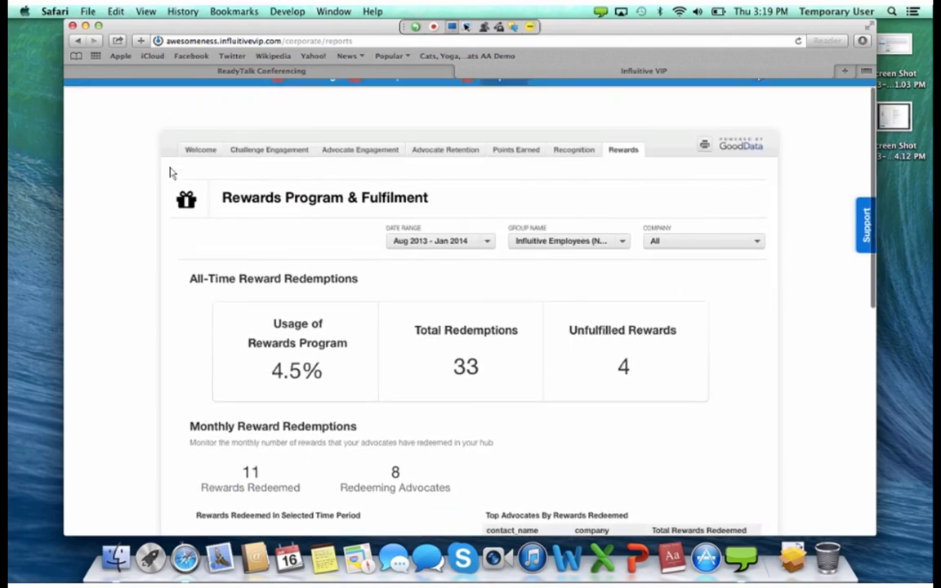
pyautogui.click(201, 149)
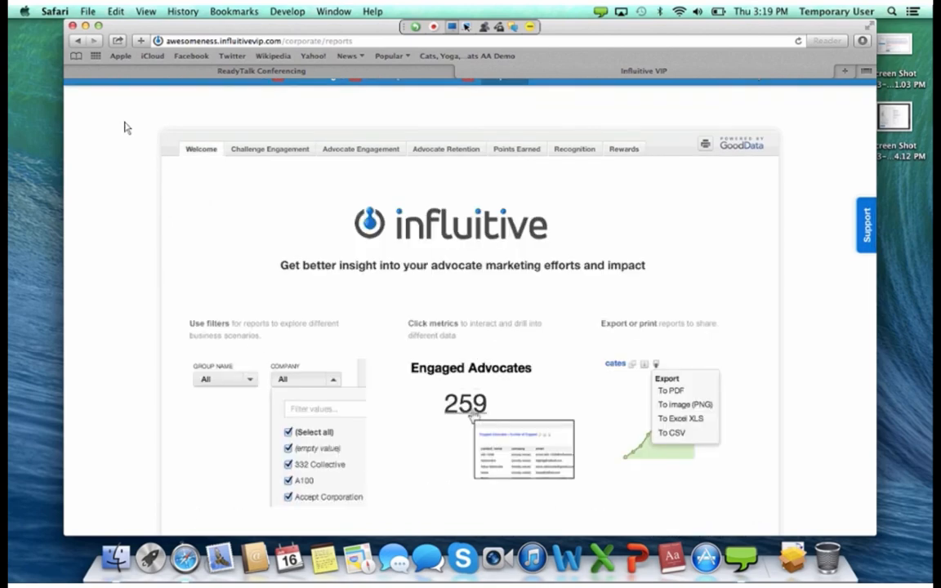